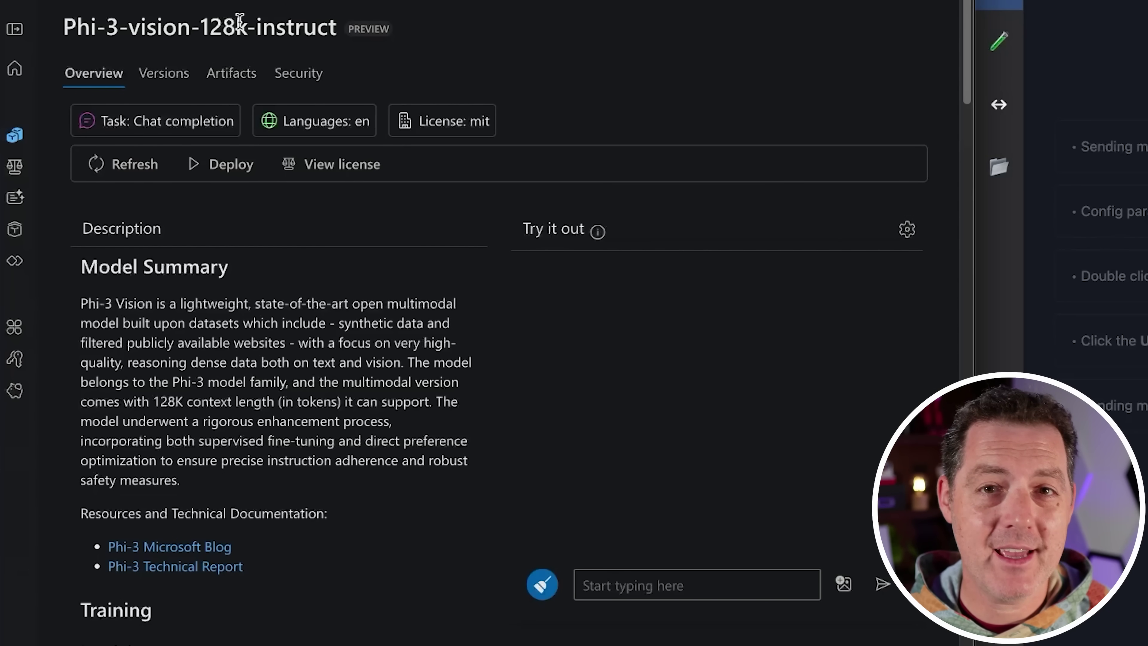
Step: Highlight 'instruct' in the Phi-3 model title, then clear the selection
double_click(263, 25)
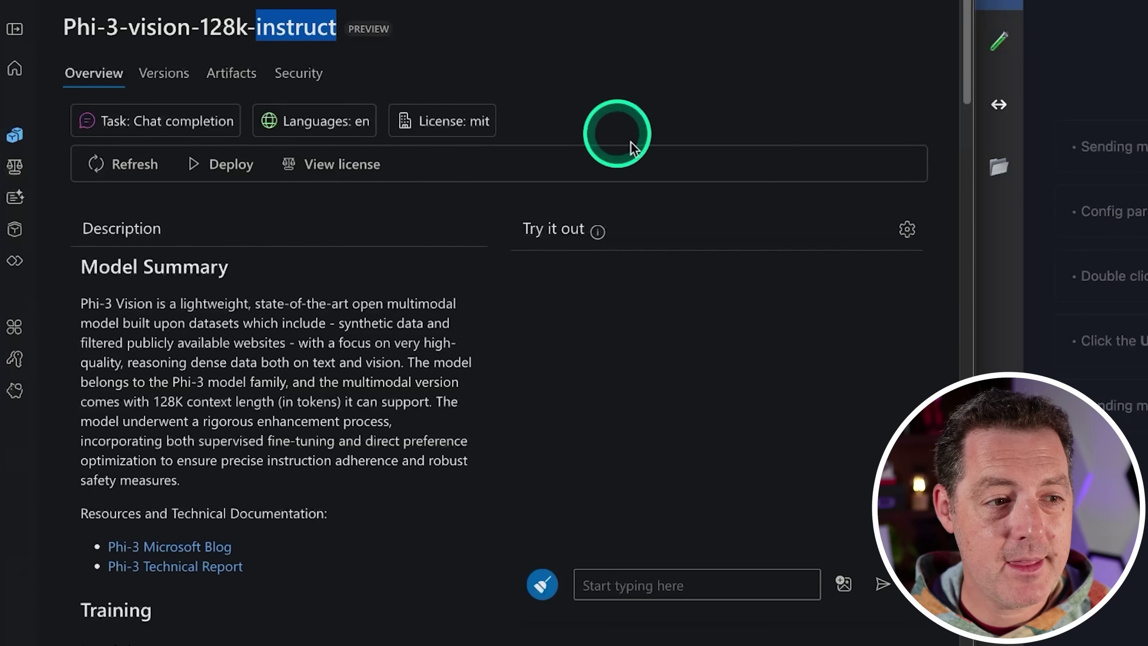
click(435, 292)
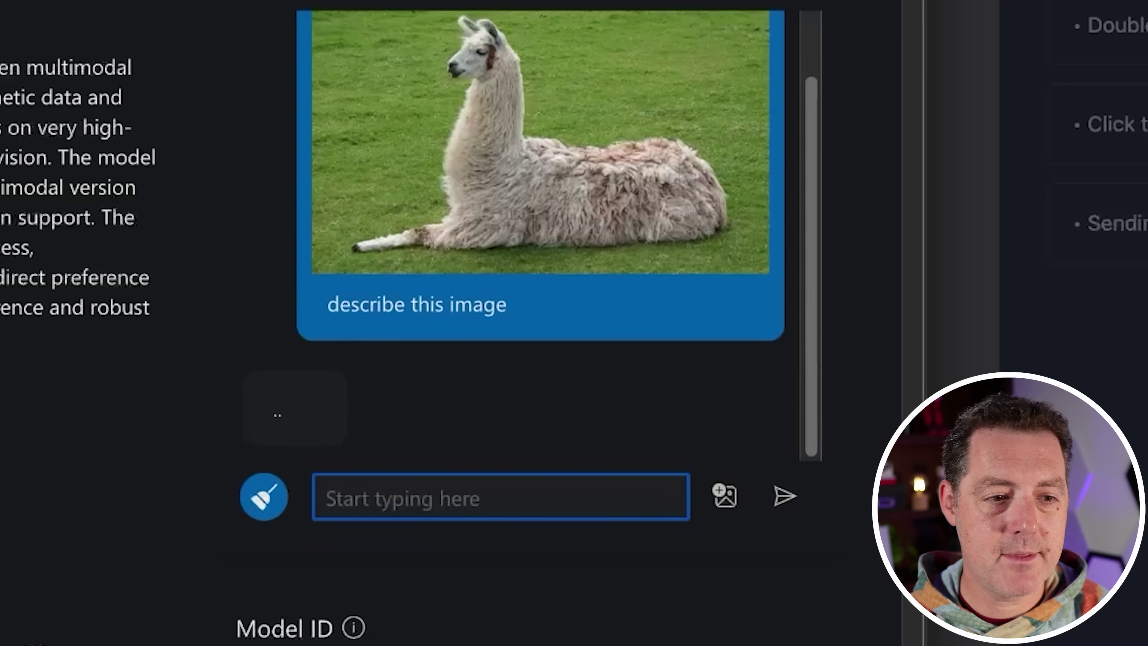
Step: Send the llama photo with 'describe this image' to Phi-3 Vision in Try it out
click(615, 602)
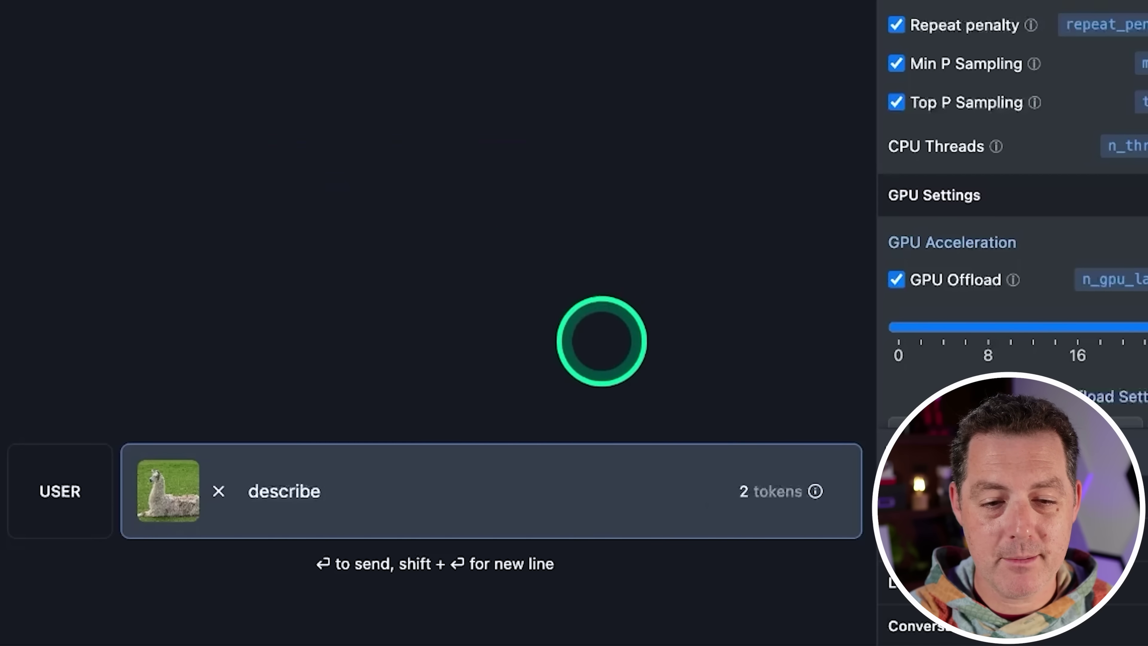
Step: Send 'describe this image' with the llama photo to LLaVA Llama 3 and highlight parts of the alpaca reply
text(e)
key(Return)
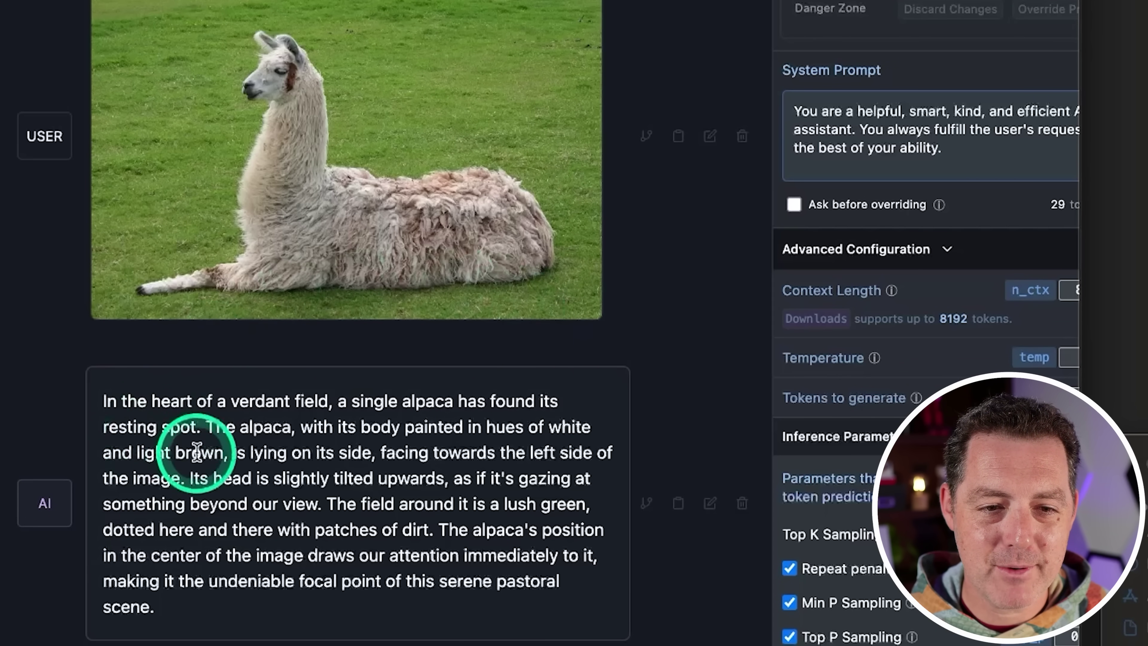
drag(206, 426, 618, 425)
click(167, 450)
drag(292, 452, 538, 470)
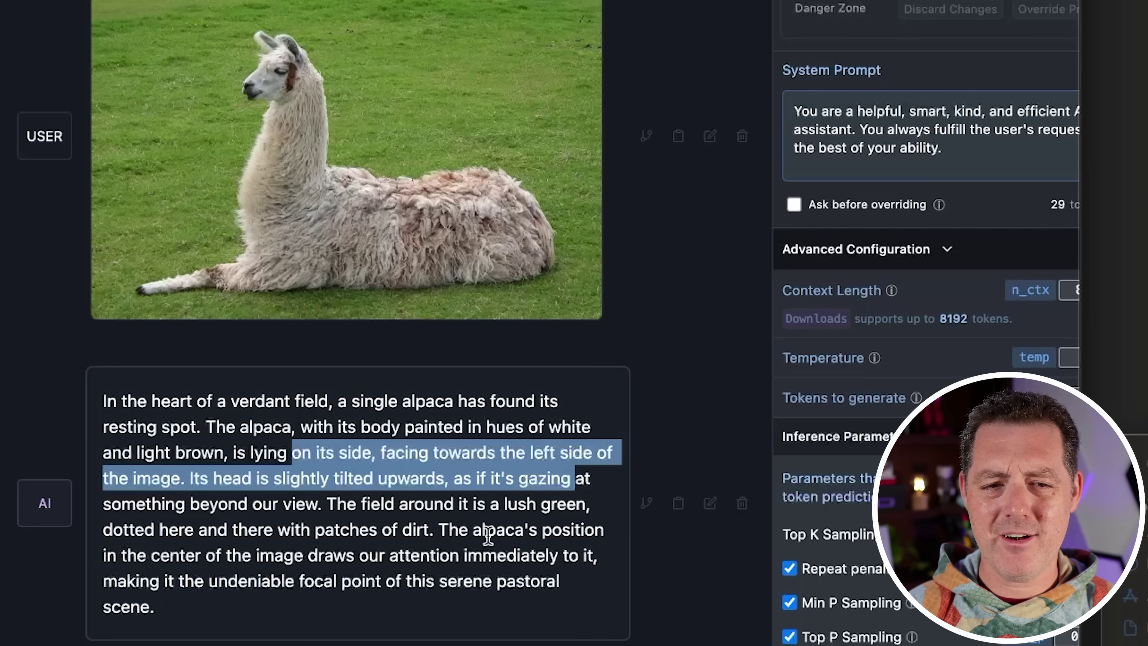
click(408, 498)
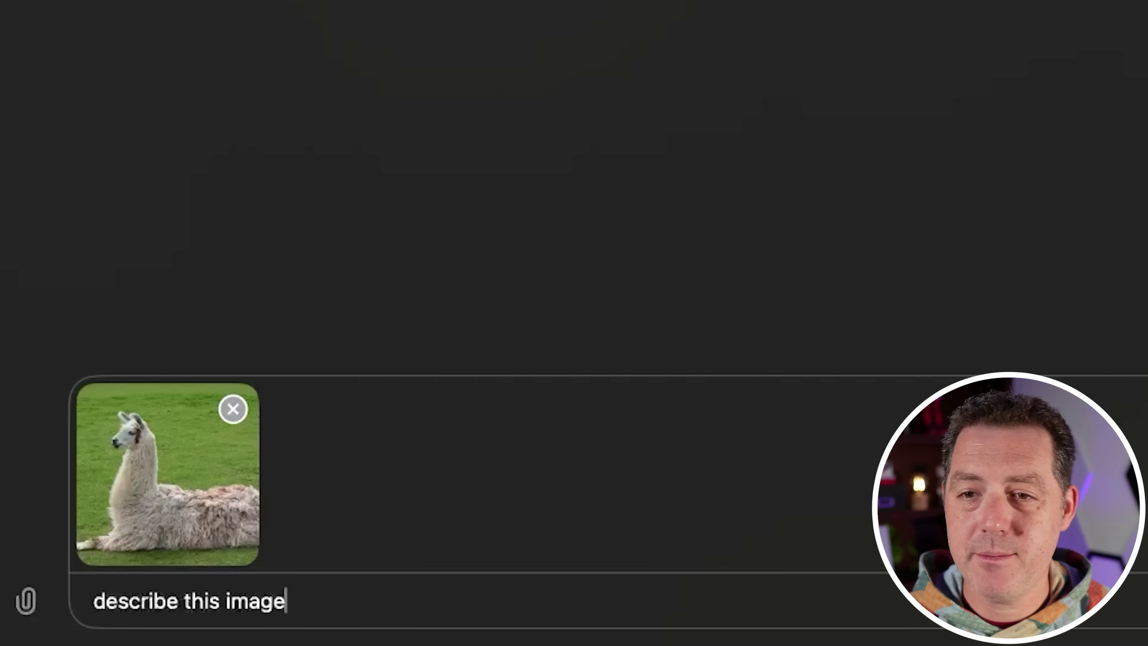
Step: Send the llama photo with 'describe this image' to GPT-4o in ChatGPT
key(Return)
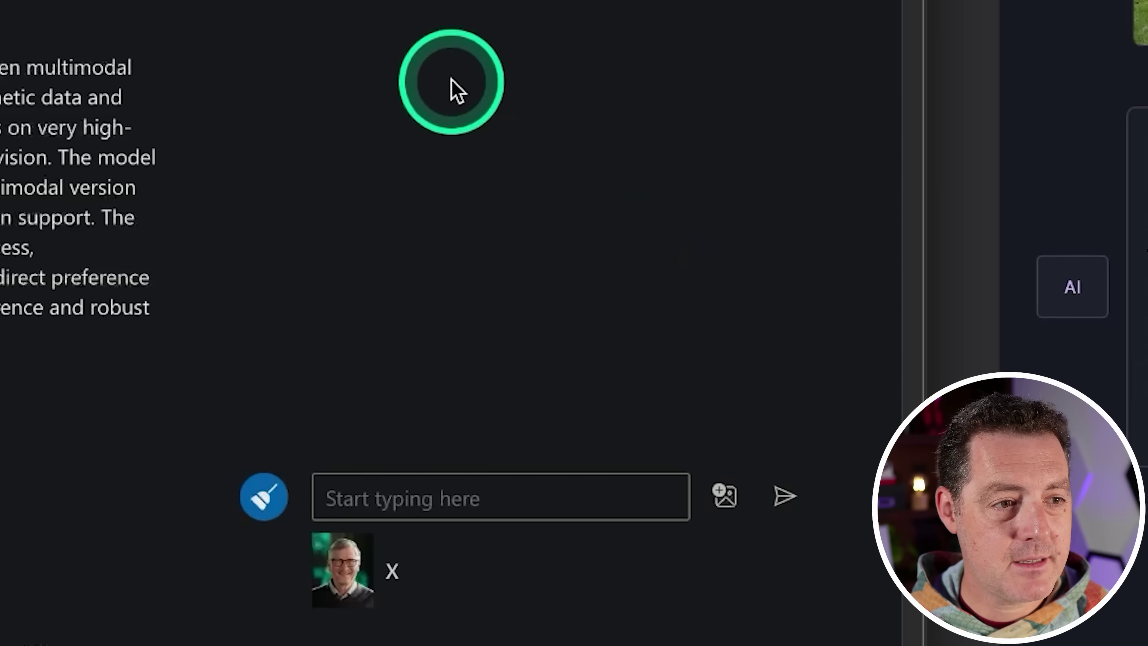
Step: Ask Phi-3 Vision 'who is this?' about the headshot and highlight its refusal reply
click(566, 486)
text(who is this?)
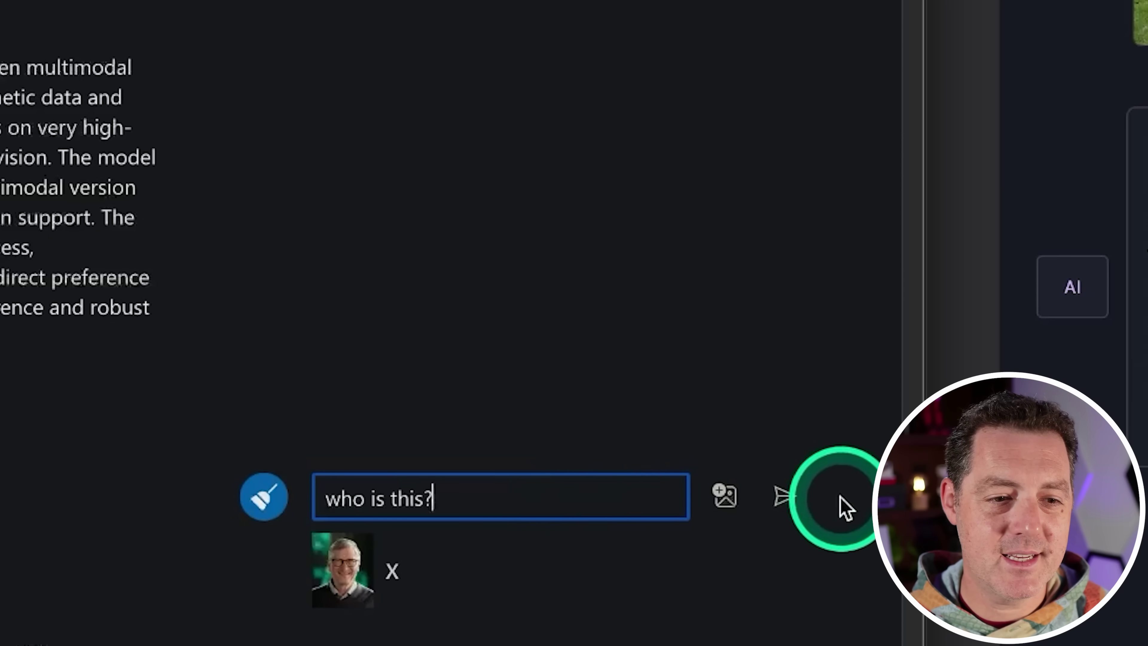
click(785, 496)
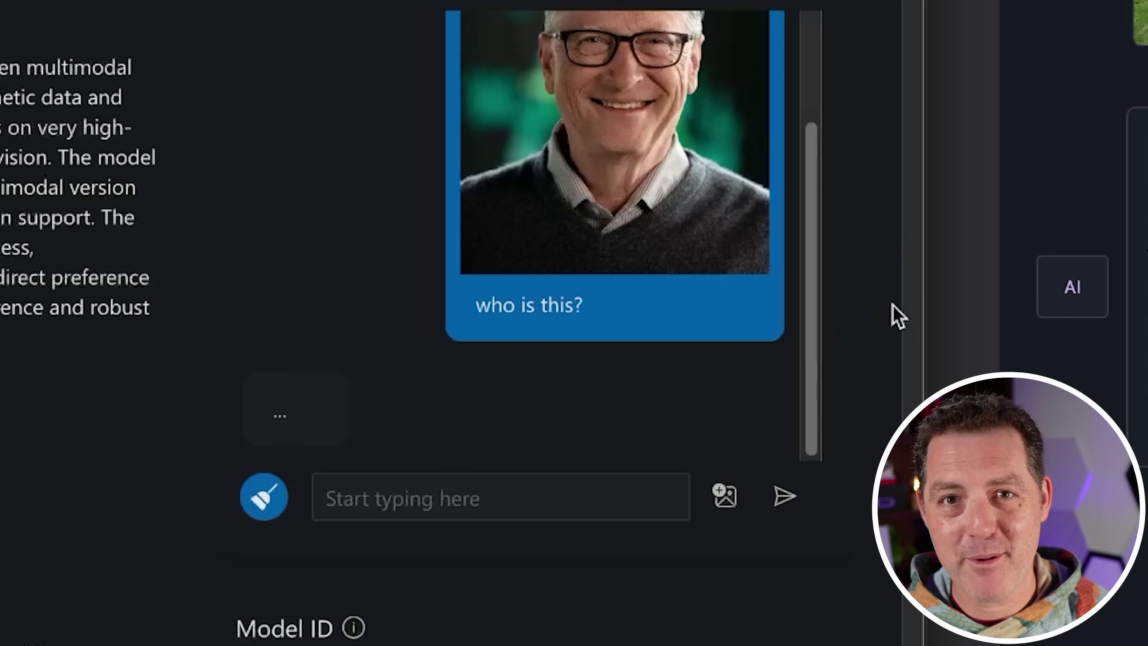
drag(897, 317, 430, 454)
click(661, 418)
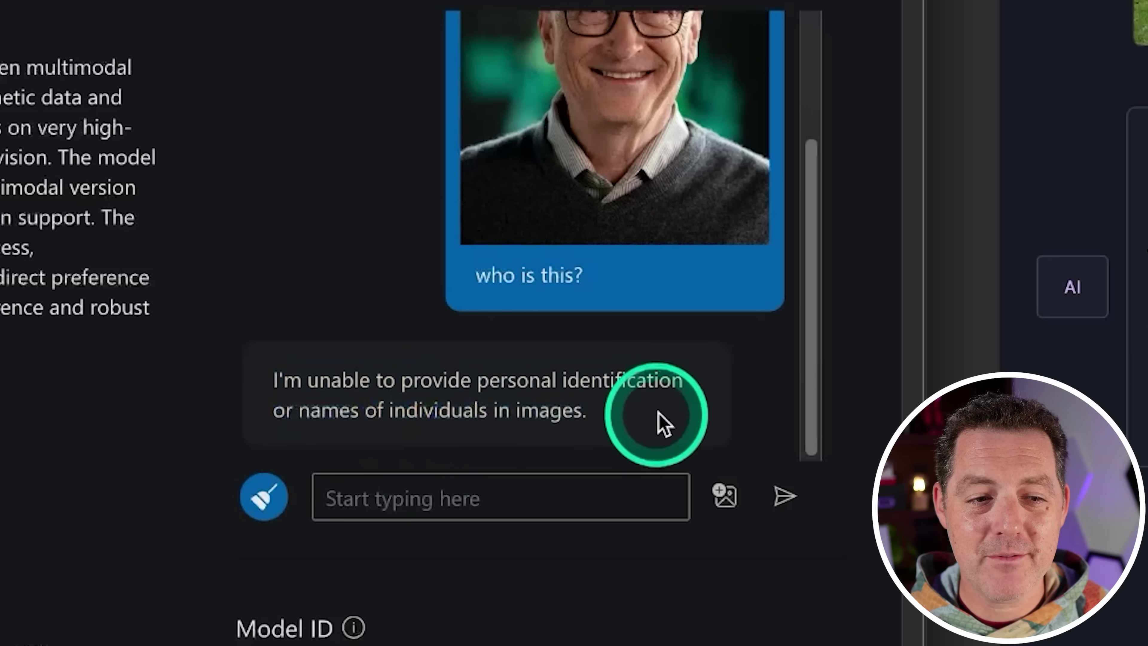
drag(671, 411, 650, 411)
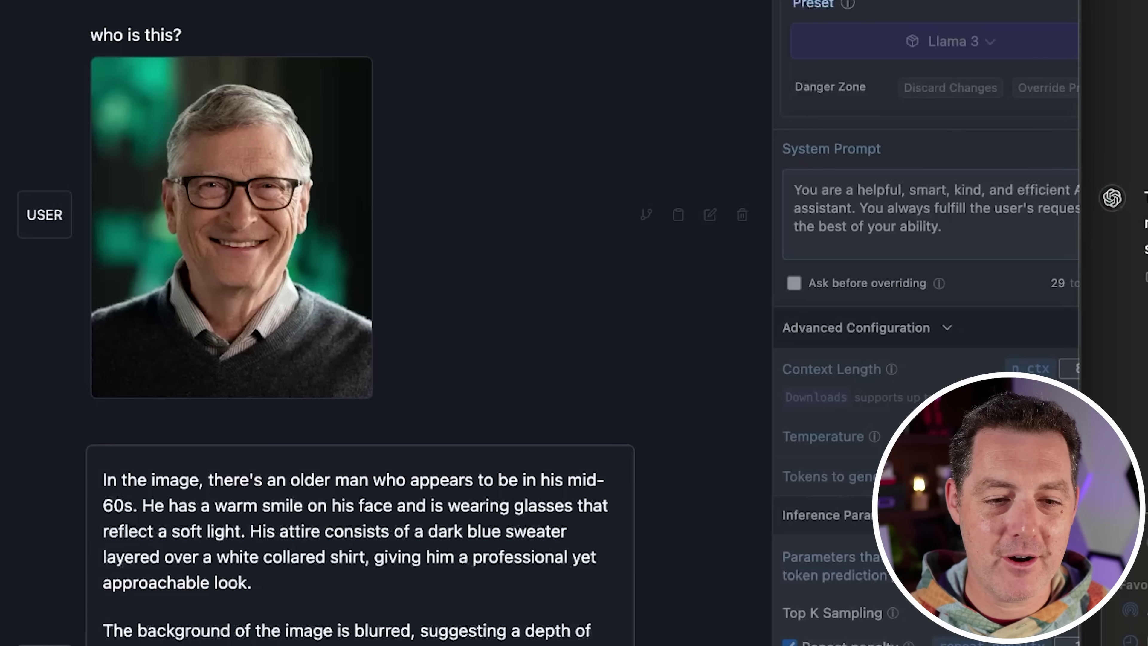
Step: Scroll through LLaVA's description of the older man in glasses and sweater
scroll(397, 410, down, 10)
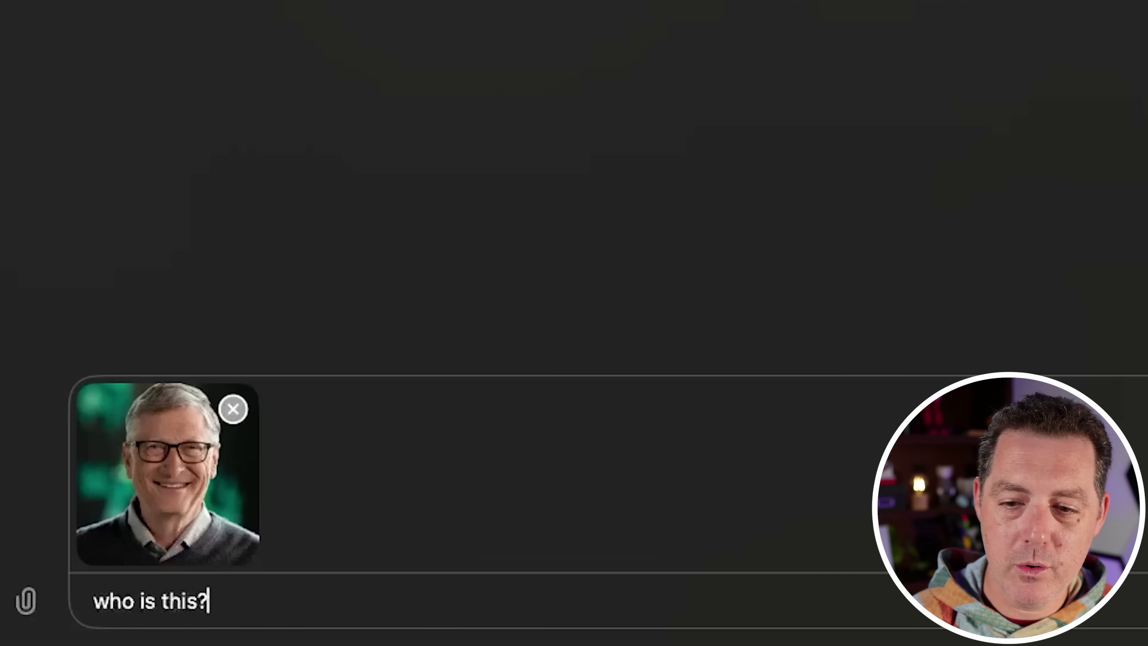
Step: Send 'who is this?' with the headshot to GPT-4o, which says it doesn't know the person
key(Return)
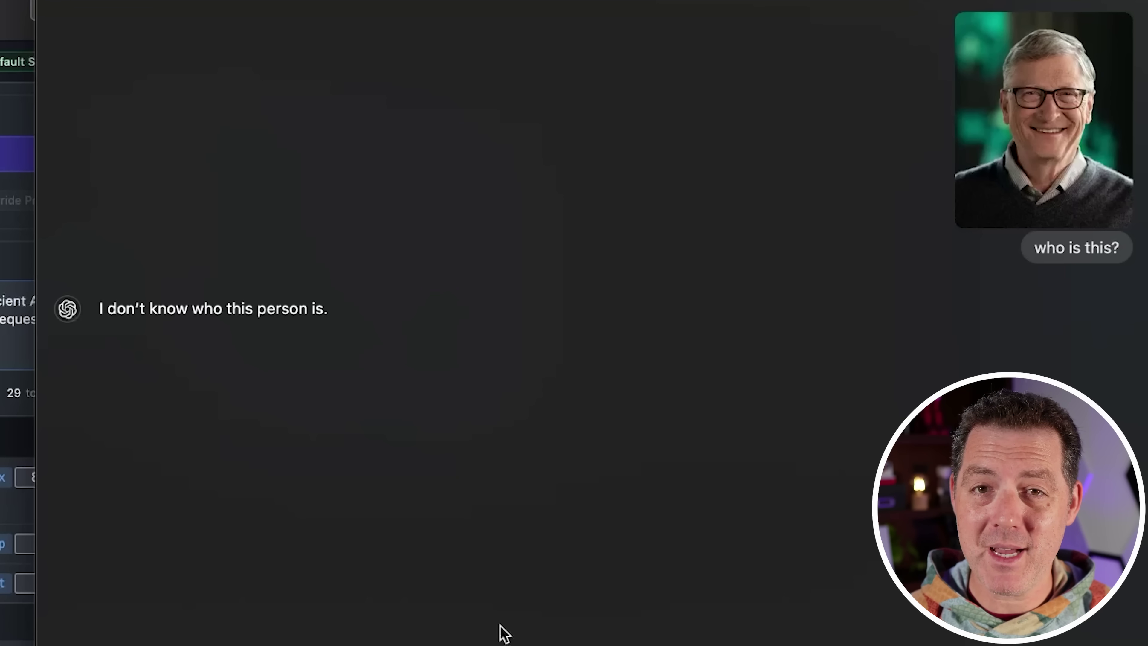
click(403, 510)
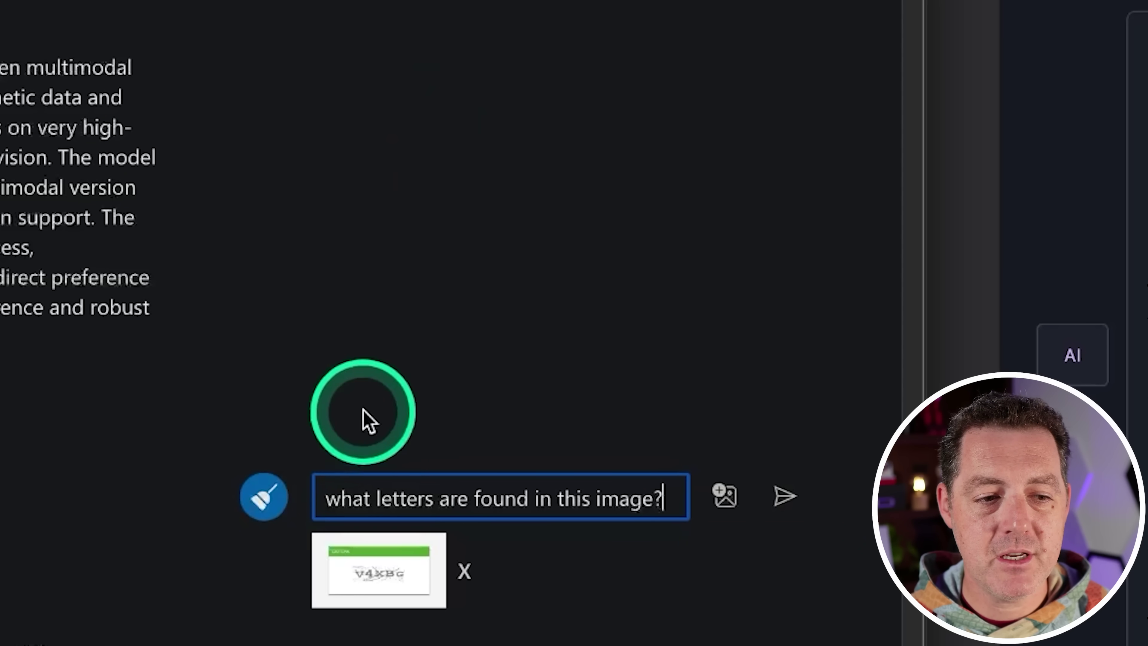
Step: Send 'what letters are found in this image?' with captcha.jpeg and highlight 'CAPTCHA' and 'V4XBG' in the reply
key(Return)
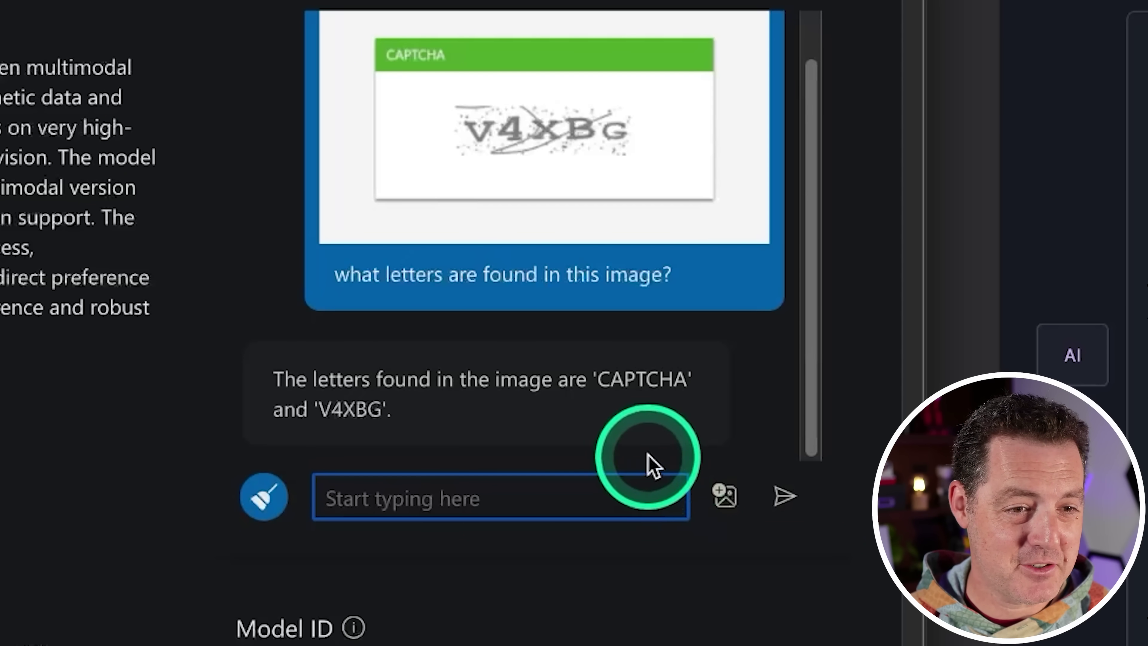
double_click(654, 378)
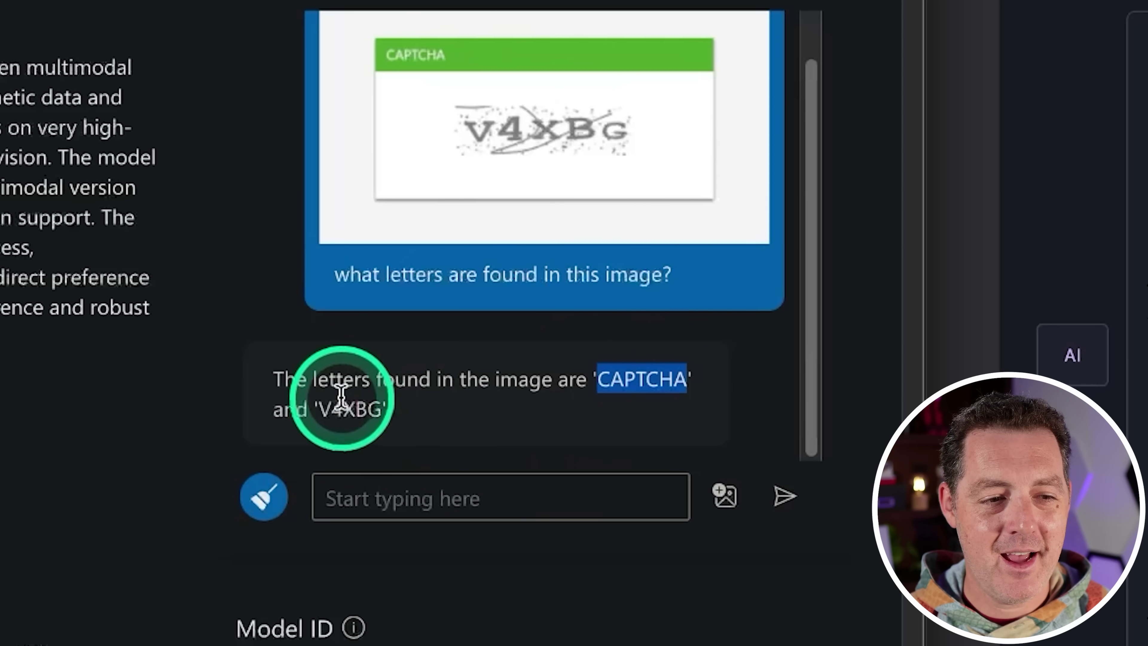
double_click(349, 409)
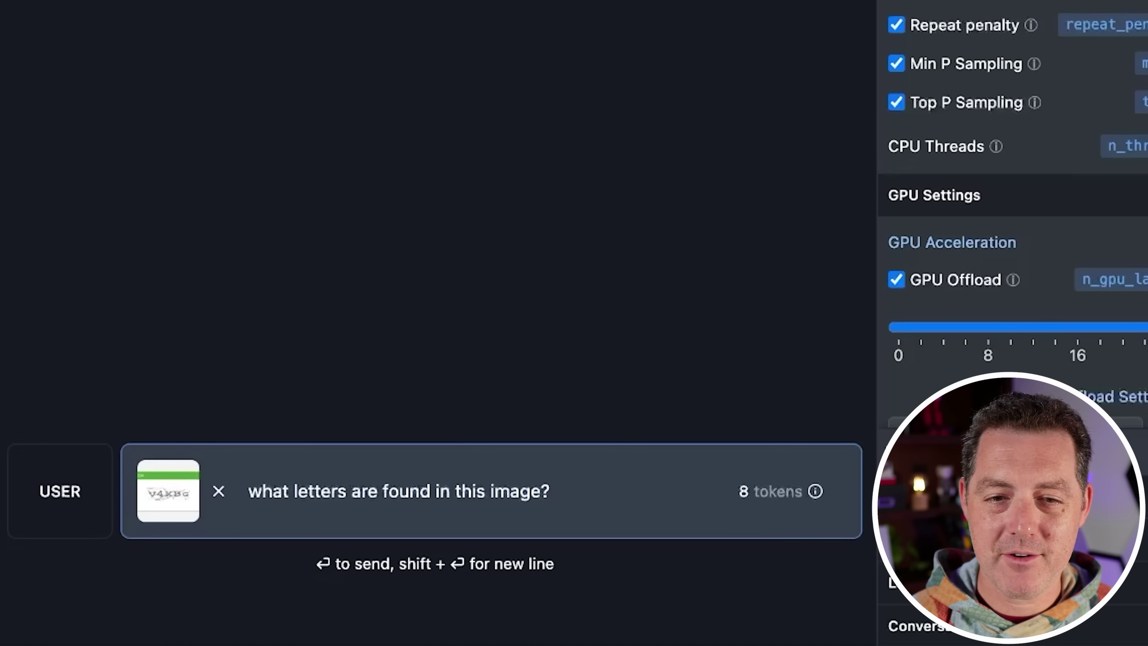
Step: Send the captcha question to the local LLaVA model and highlight 'V4XBG' in its answer
key(Return)
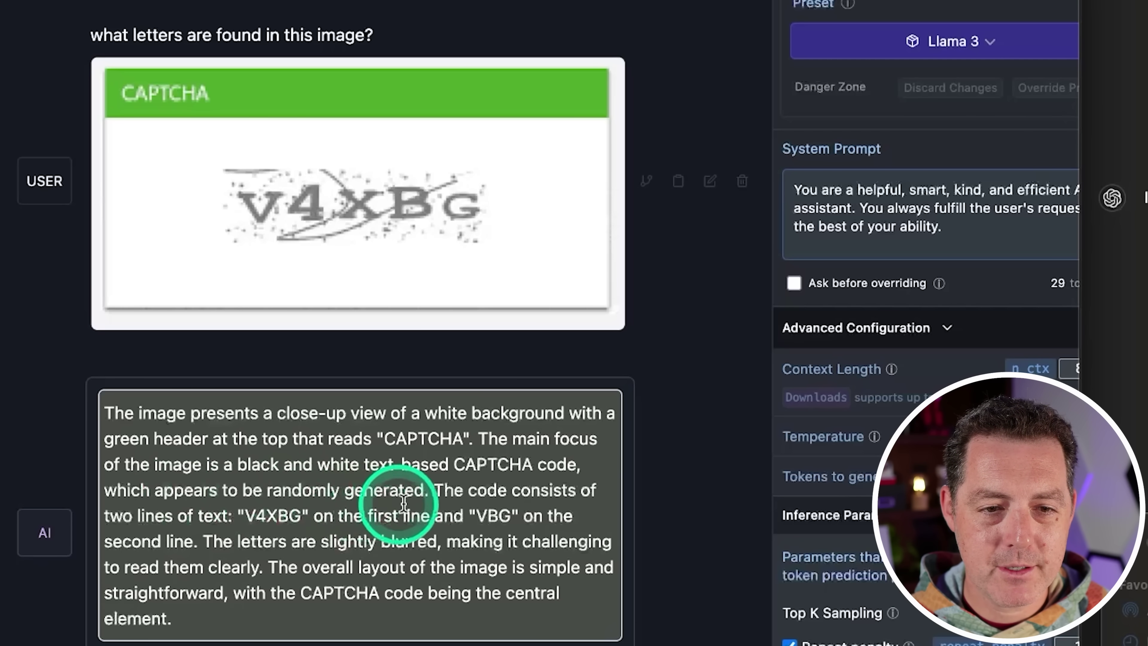
double_click(274, 515)
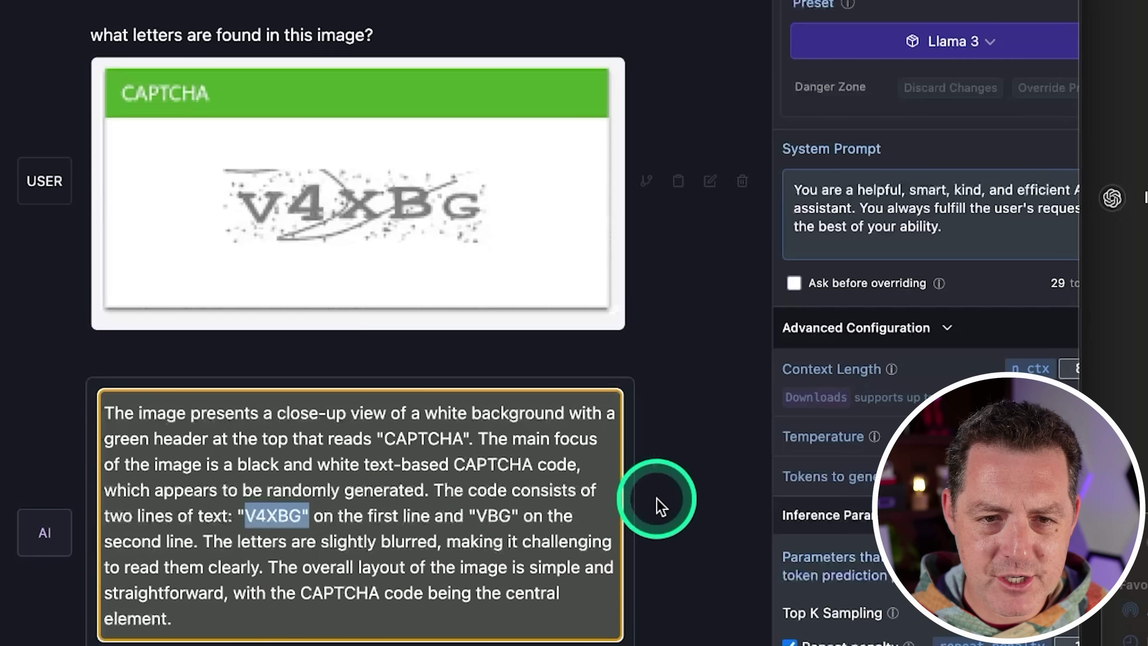
click(702, 498)
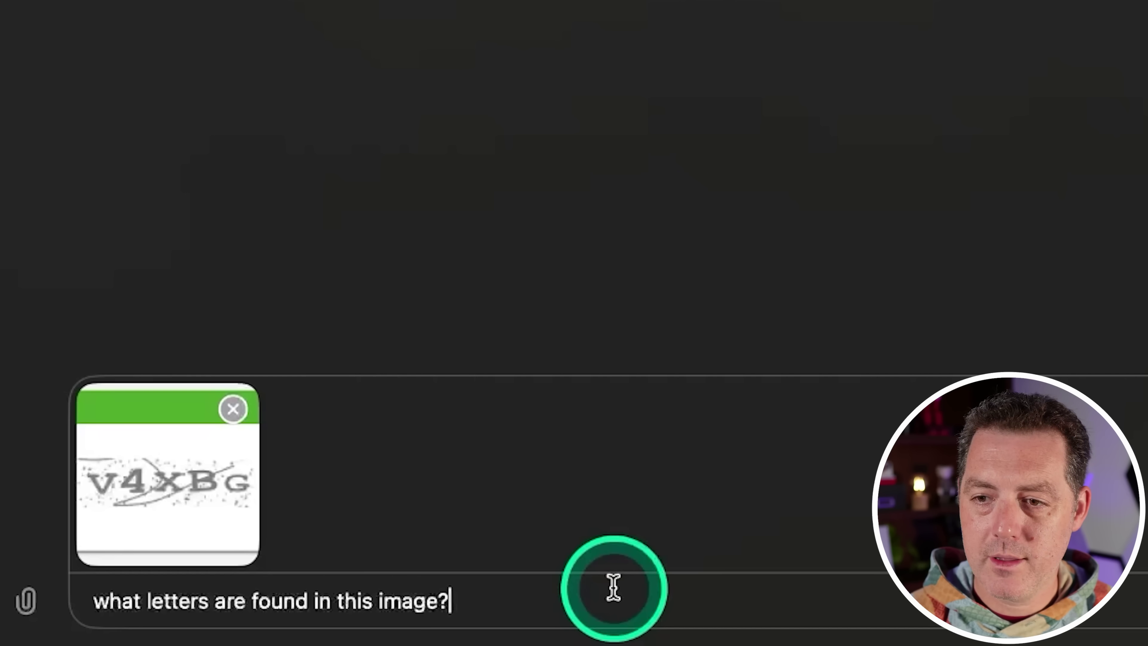
Step: Send the captcha question to GPT-4o and highlight its 'V4XBG' answer
key(Return)
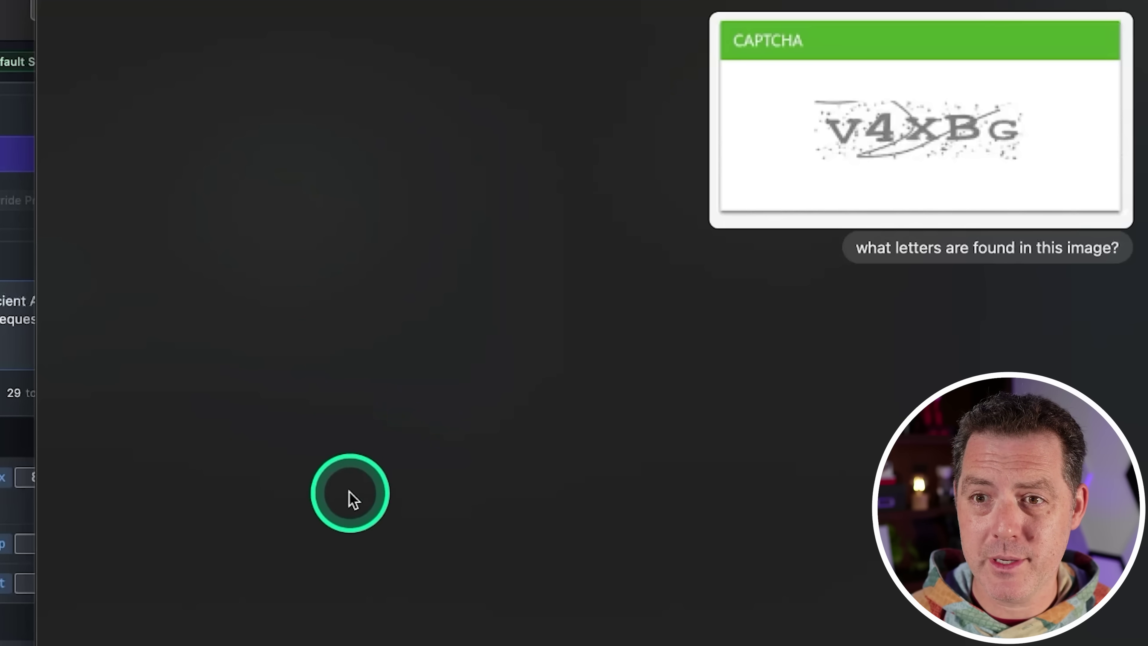
key(Return)
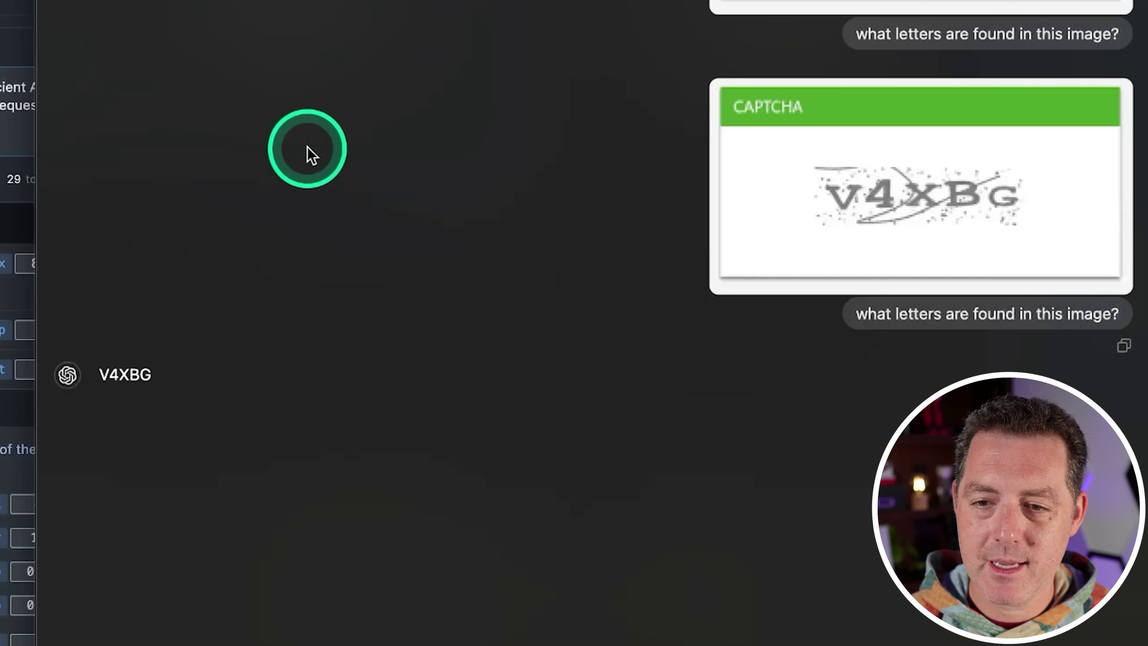
double_click(132, 373)
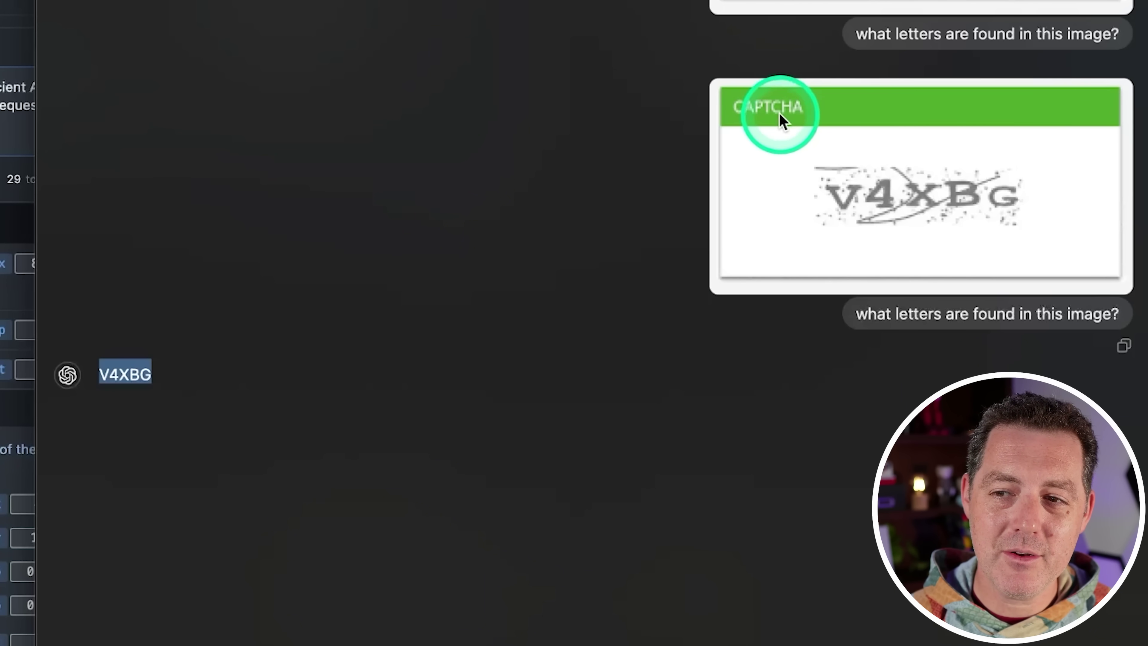
click(221, 376)
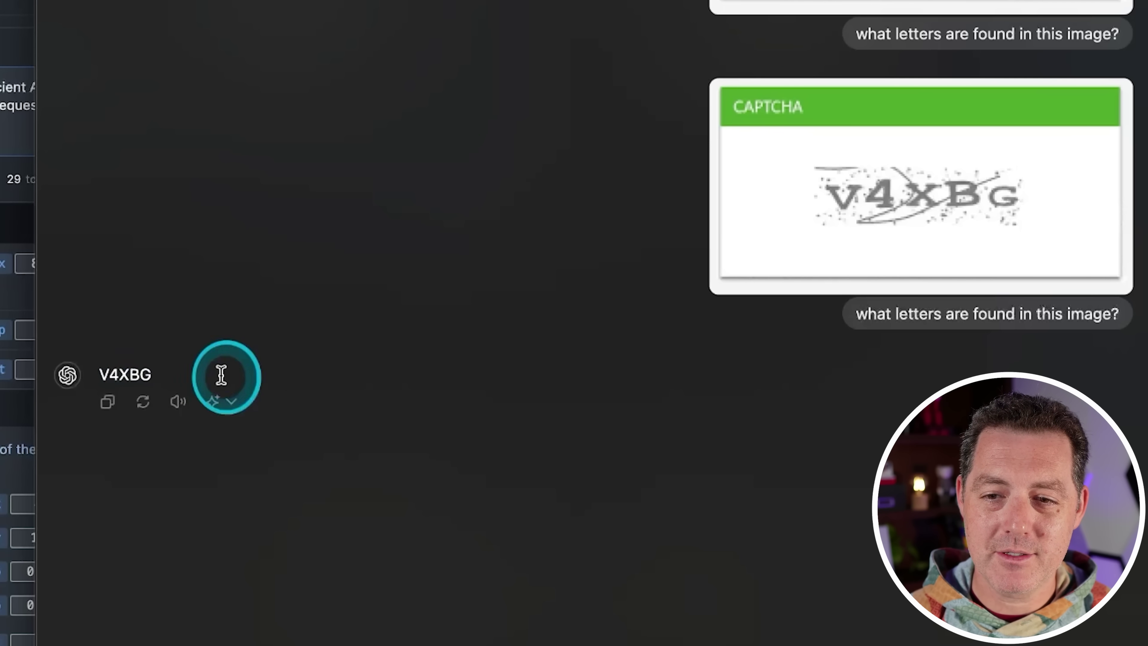
double_click(129, 375)
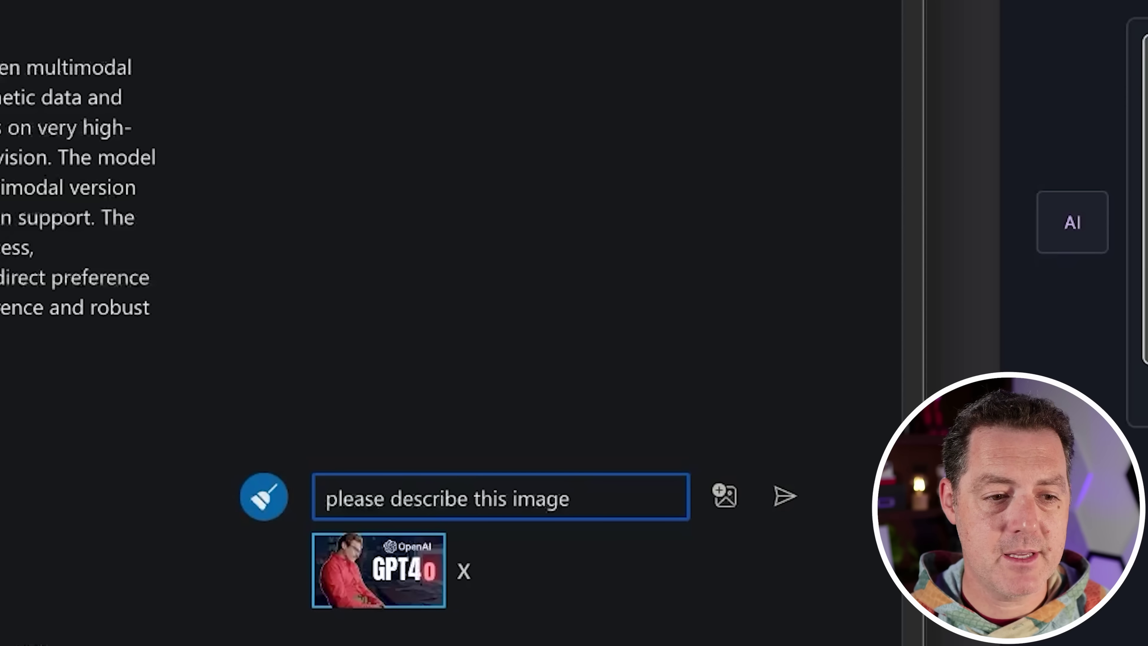
Step: Send the GPT4o thumbnail to Phi-3 Vision with 'please describe this image'
key(Return)
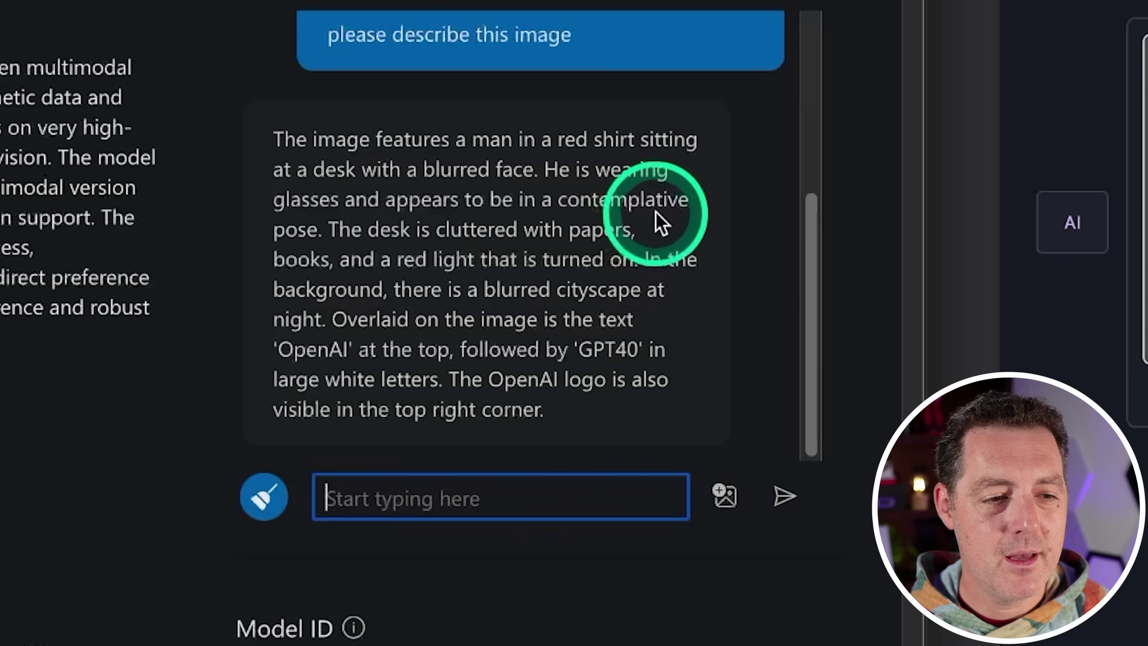
Step: Ask 'Can you identify the movie that the image is from?' about the thumbnail
scroll(658, 221, up, 5)
scroll(656, 219, down, 5)
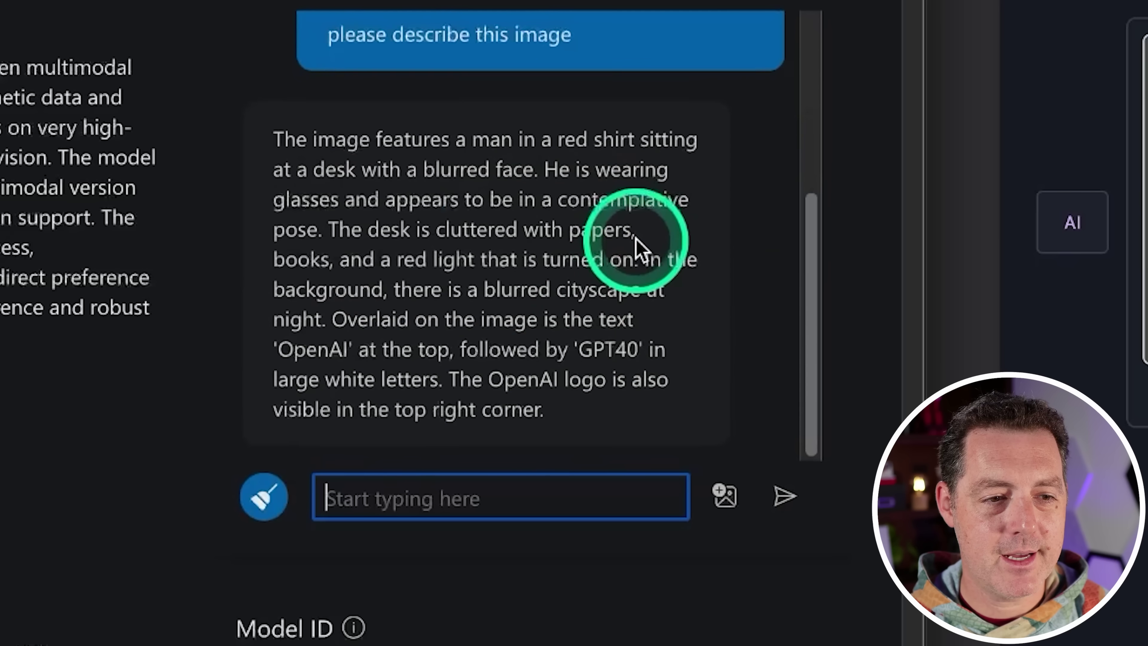
text(Can you identify the movie that the image is from?)
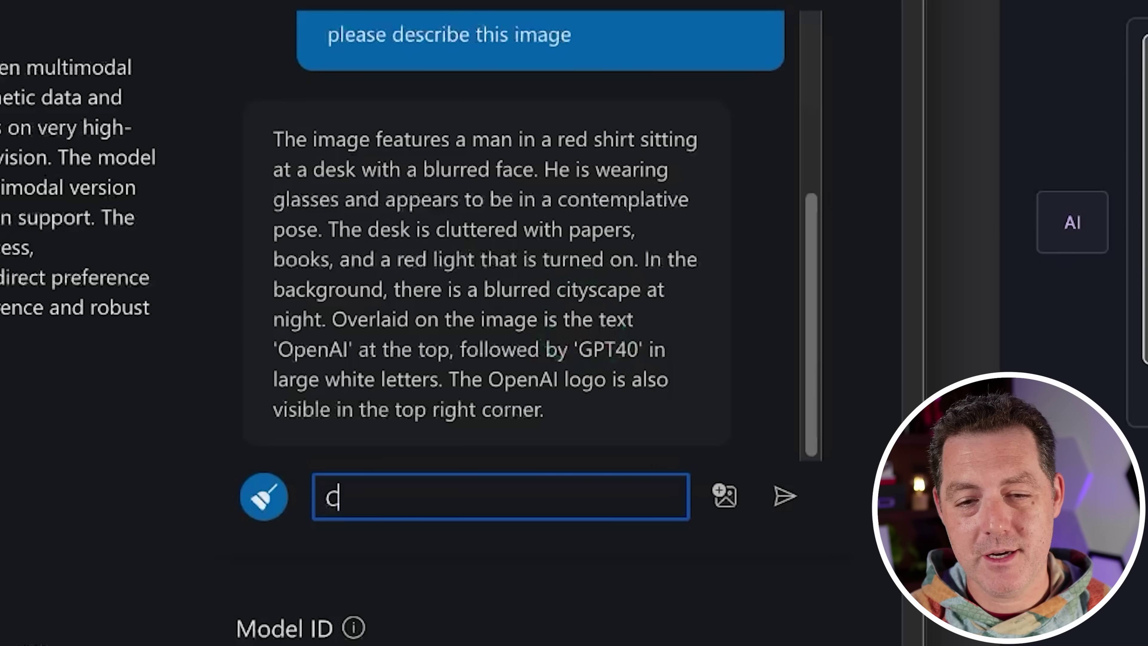
key(Return)
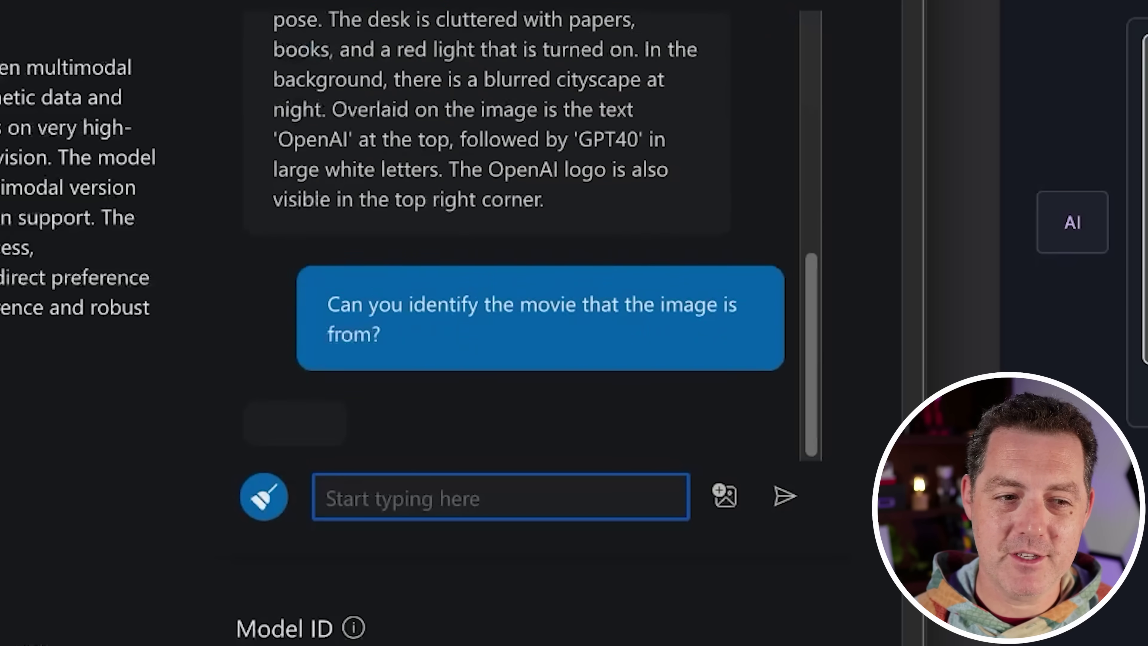
Step: Highlight the reply calling it a GPT-4o promotional graphic rather than a movie
drag(454, 335, 520, 364)
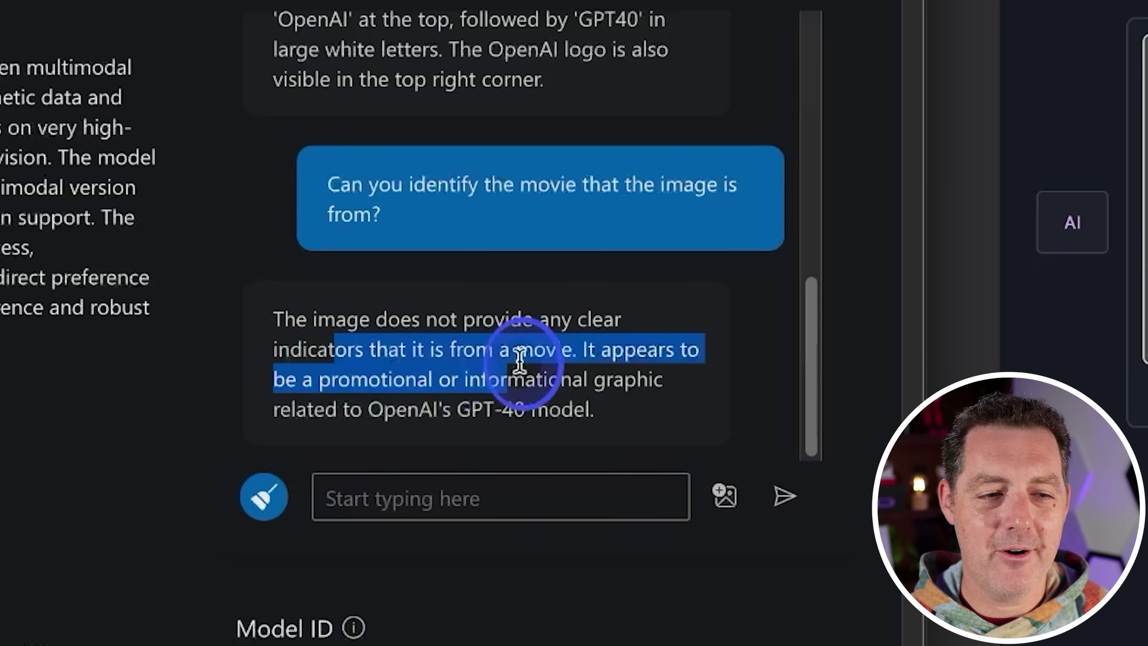
click(610, 405)
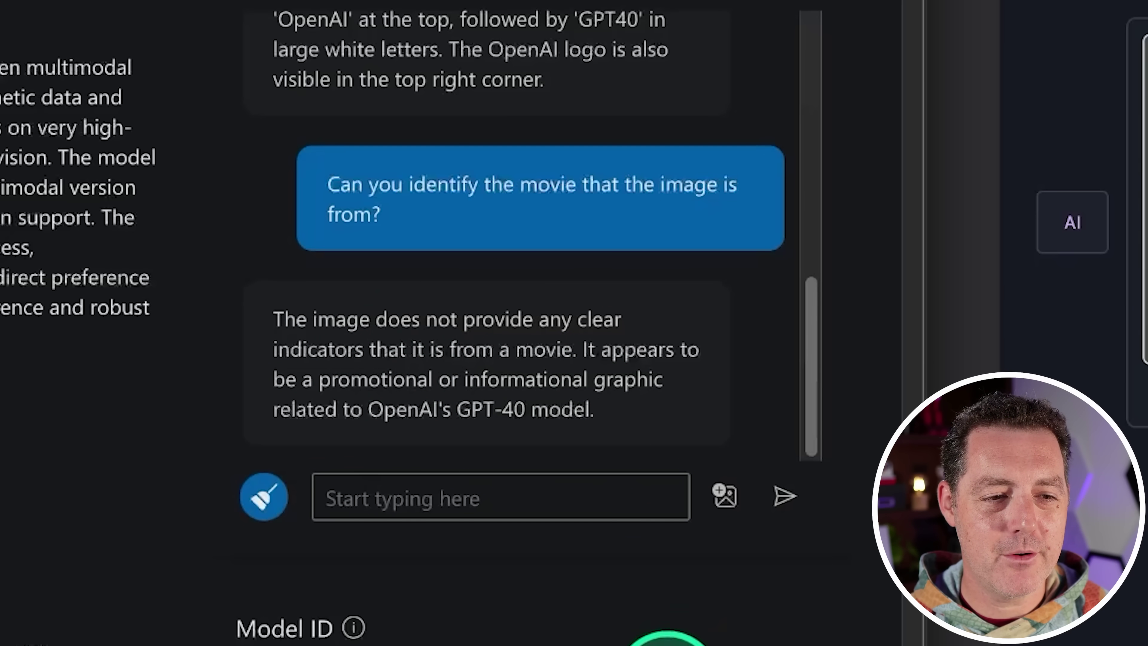
key(Tab)
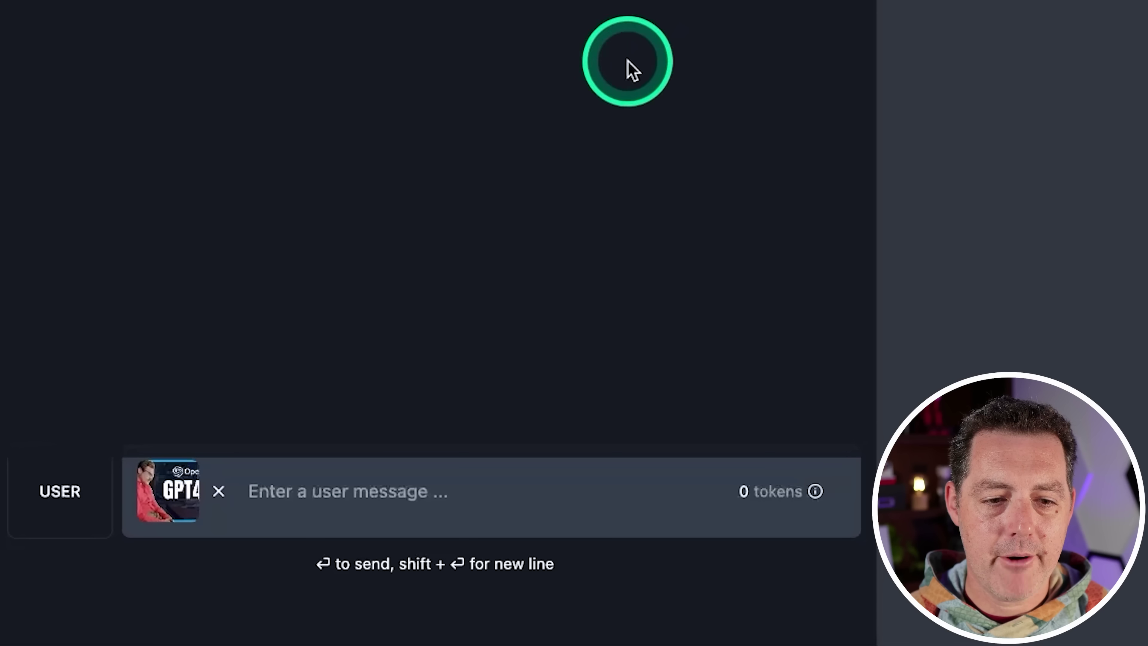
click(246, 563)
click(282, 508)
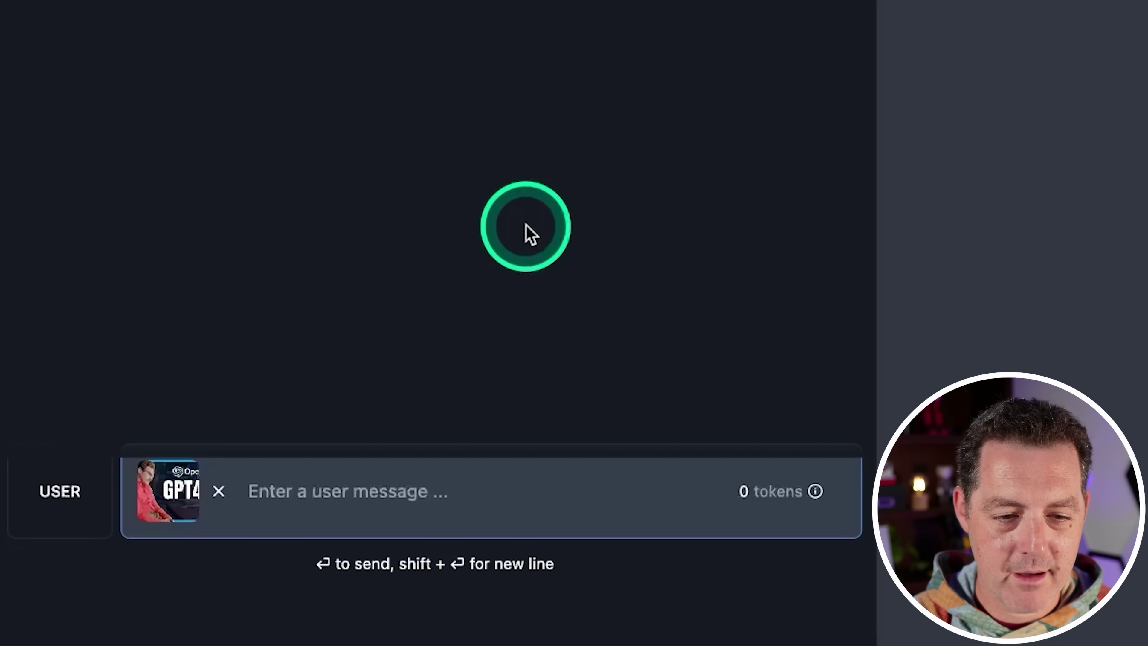
Step: Ask the local model to 'describe this image' and review the opening of its reply
text(describe this image)
key(Return)
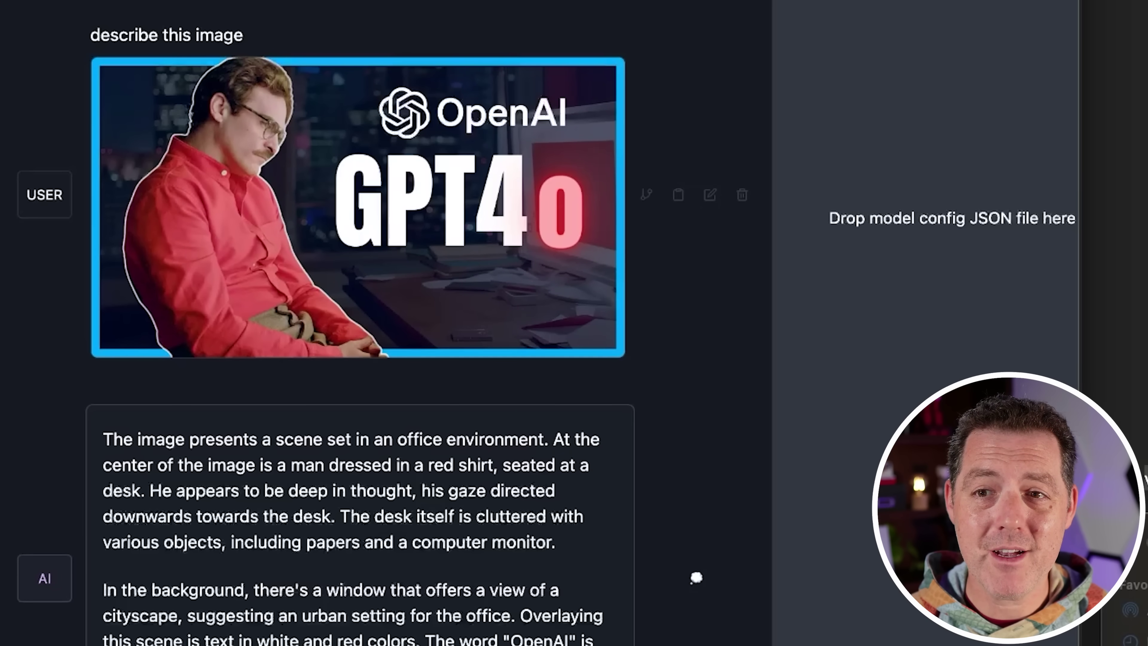
scroll(141, 192, down, 5)
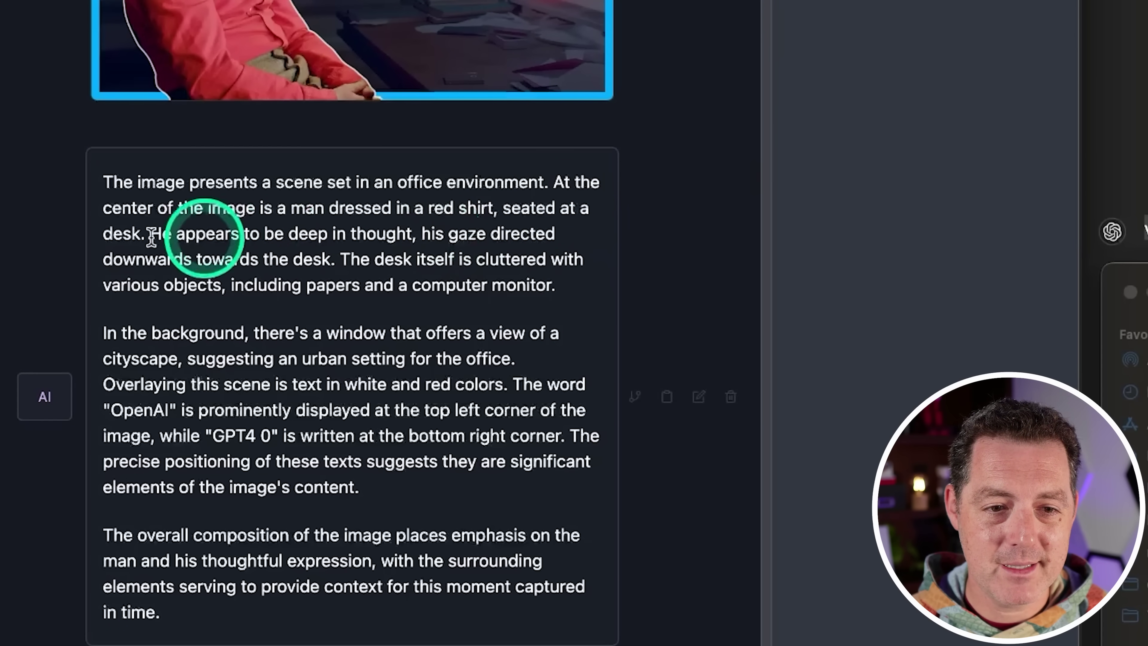
drag(103, 181, 468, 256)
click(409, 276)
Step: Highlight the reply's passages on the cluttered desk, the background and the quoted 'GPT4 0' text
drag(104, 259, 341, 289)
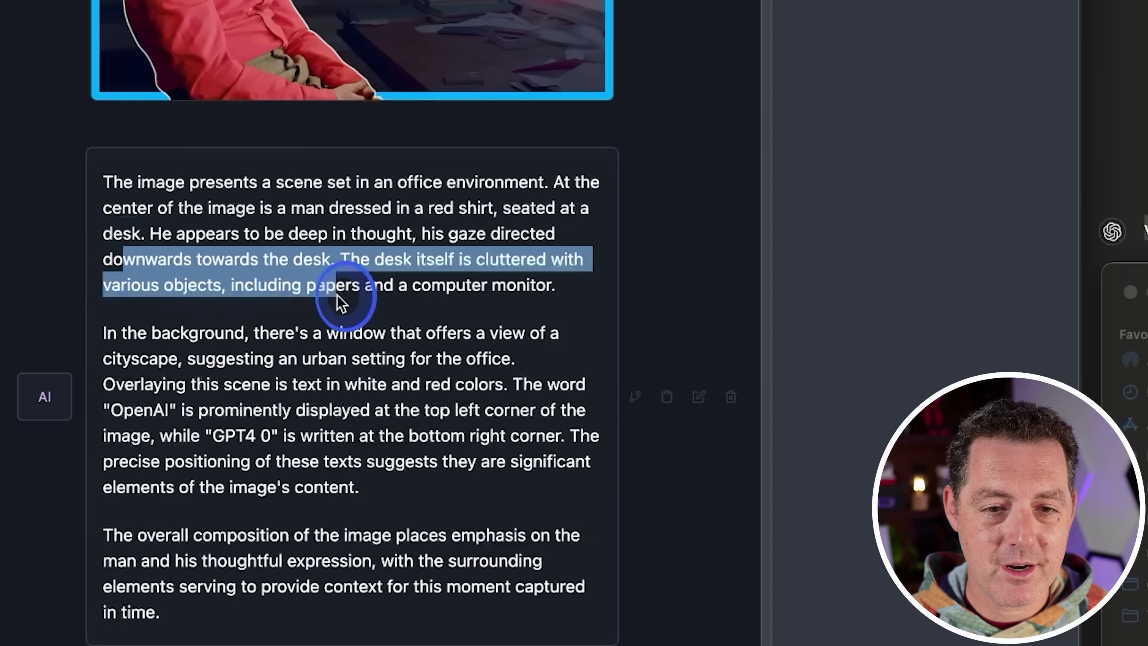
click(255, 376)
drag(120, 348, 521, 436)
click(513, 441)
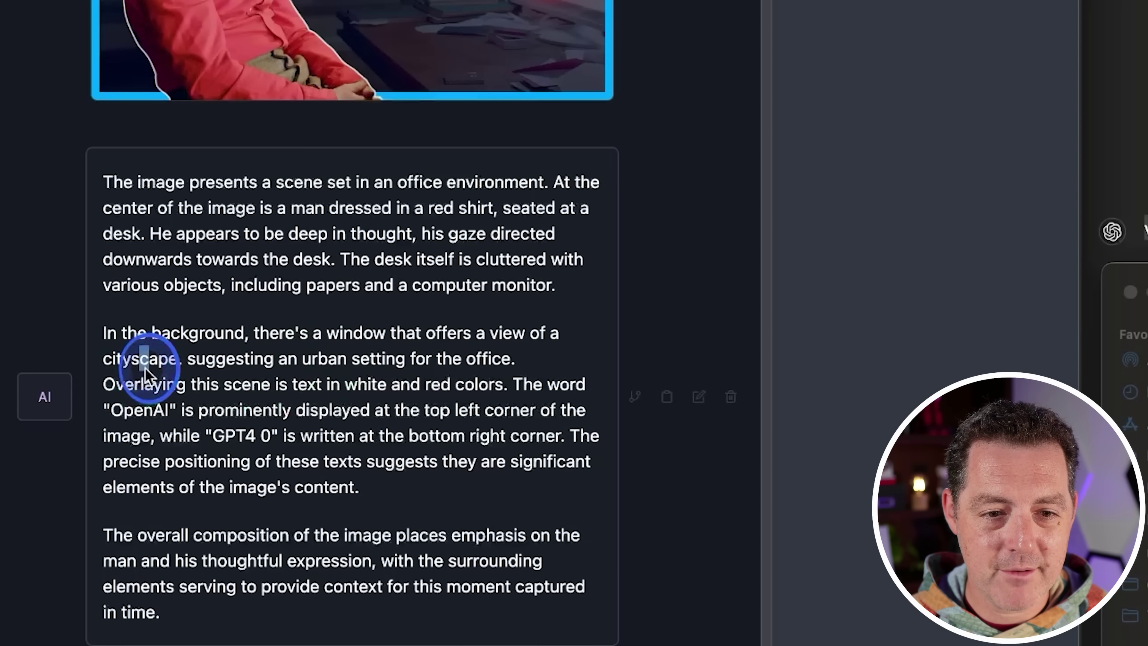
drag(146, 362, 377, 462)
click(377, 461)
drag(207, 432, 280, 437)
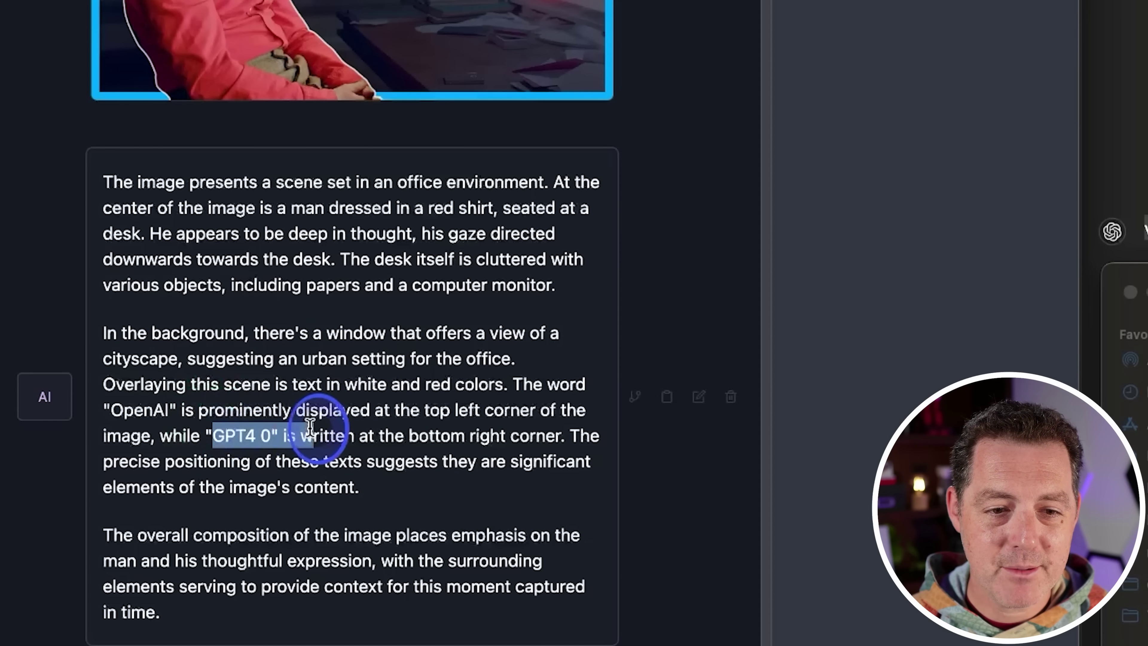
click(132, 400)
Step: Ask which movie the image is from; the model guesses an animated film still
drag(132, 400, 661, 493)
click(231, 477)
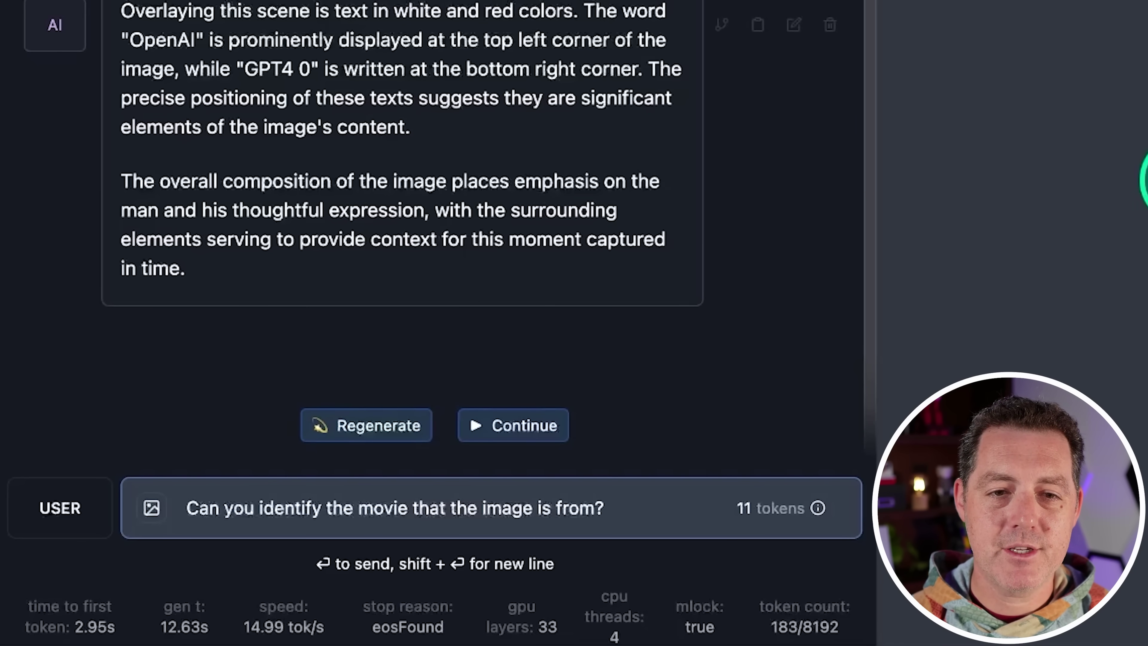
key(Return)
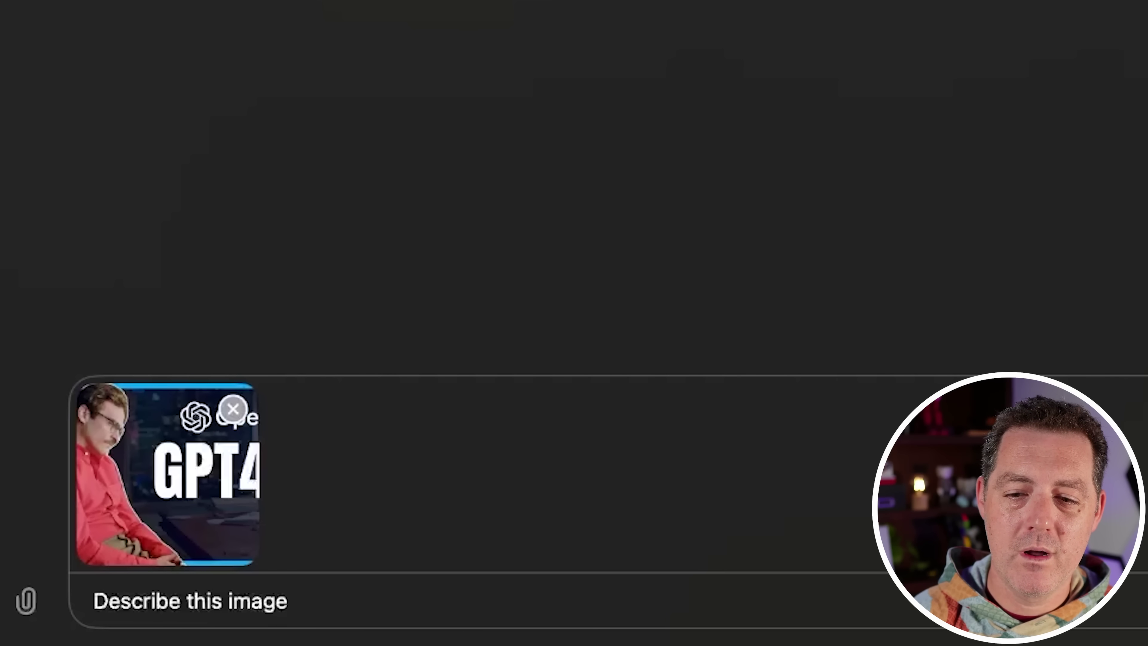
Step: Send the GPT4o thumbnail to ChatGPT with 'Describe this image'
key(Return)
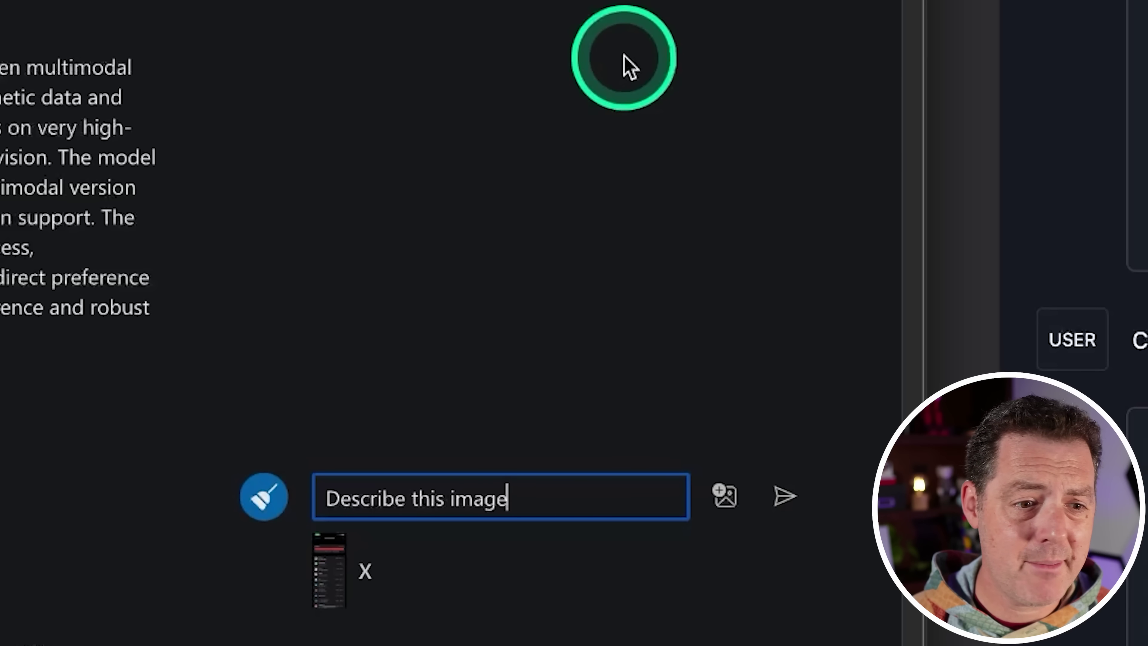
Step: Get the storage screenshot described and highlight the 119.7 GB of 128 figure, usage and dates
key(Return)
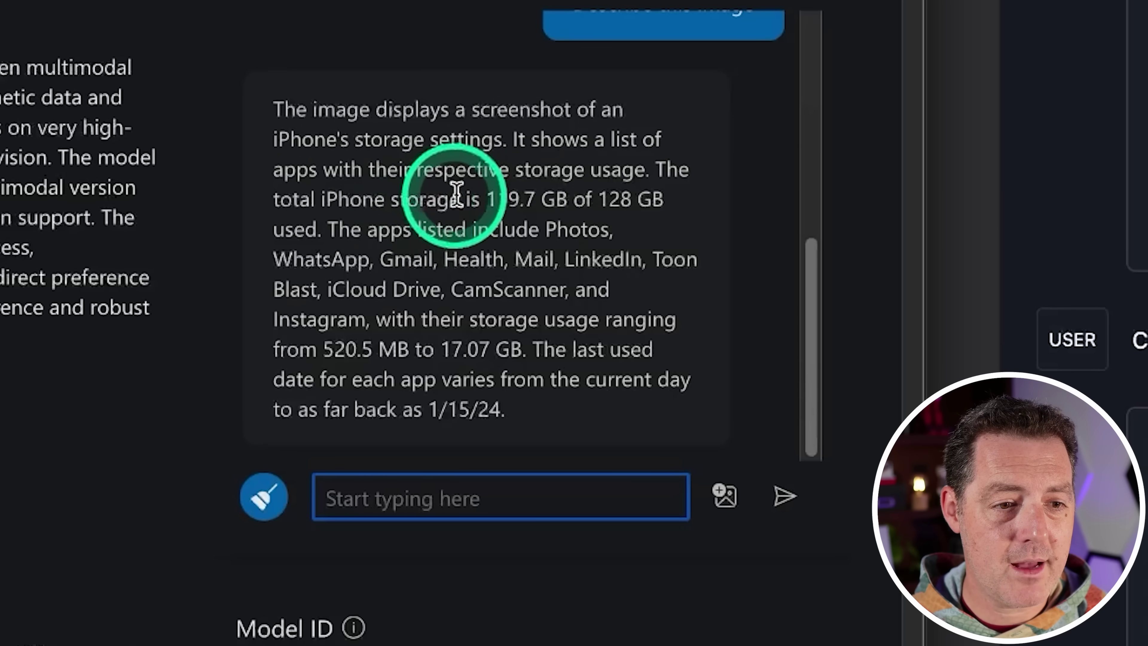
drag(487, 199, 638, 201)
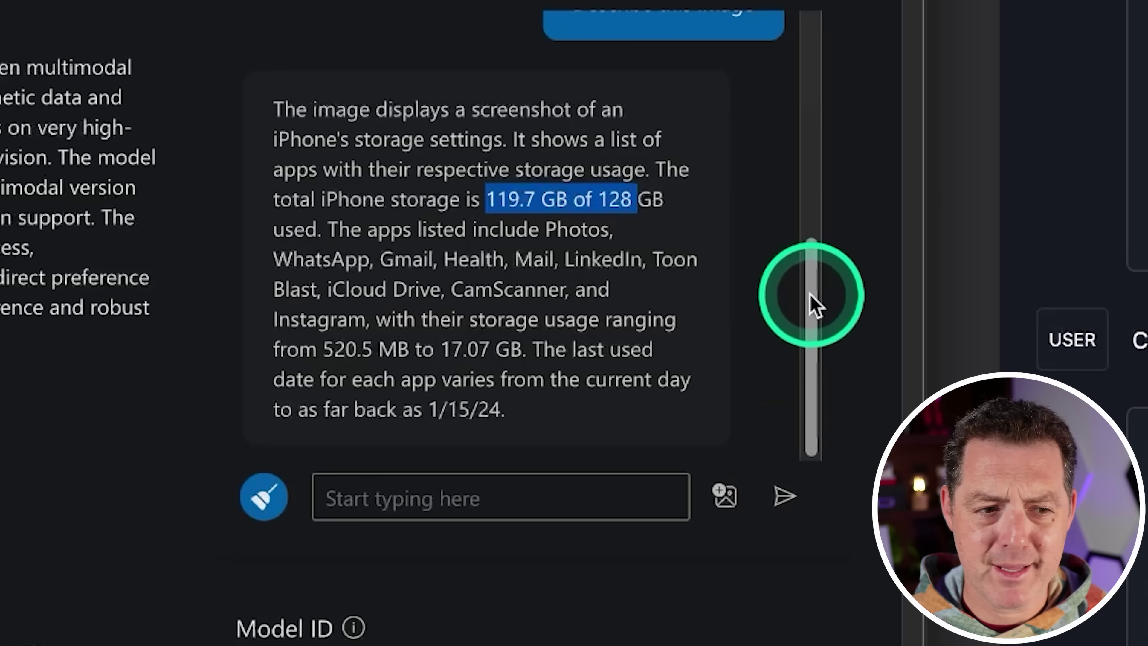
drag(423, 349, 662, 364)
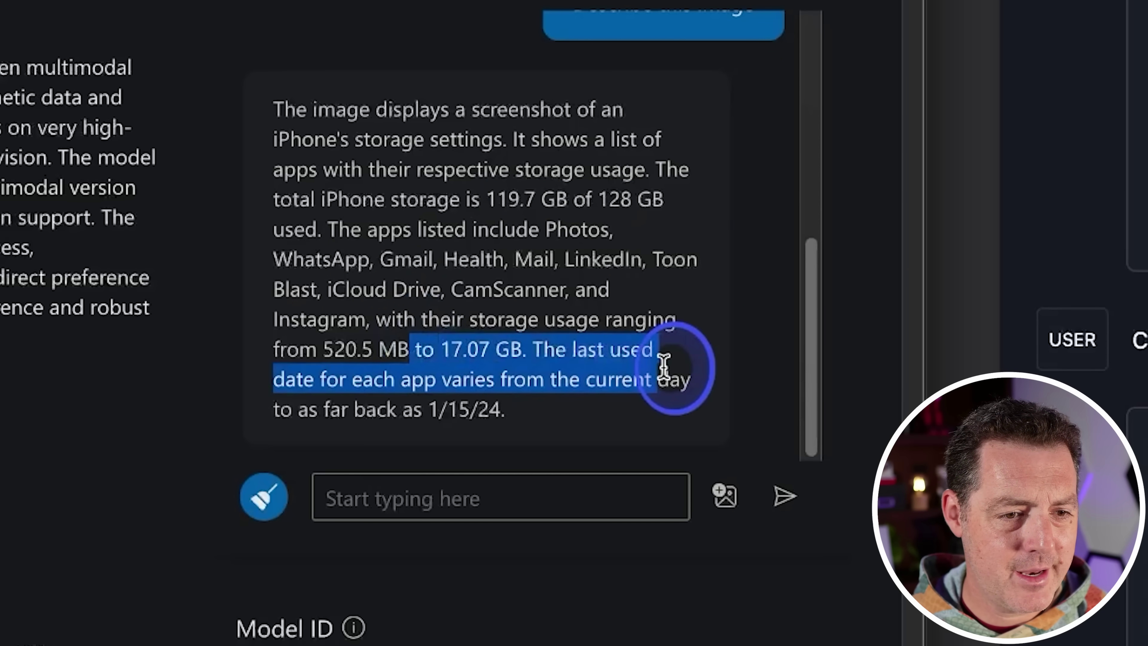
drag(526, 379, 617, 475)
Step: Ask about free storage, then 'how much do I have free then?' to reach 8.3 GB
click(617, 476)
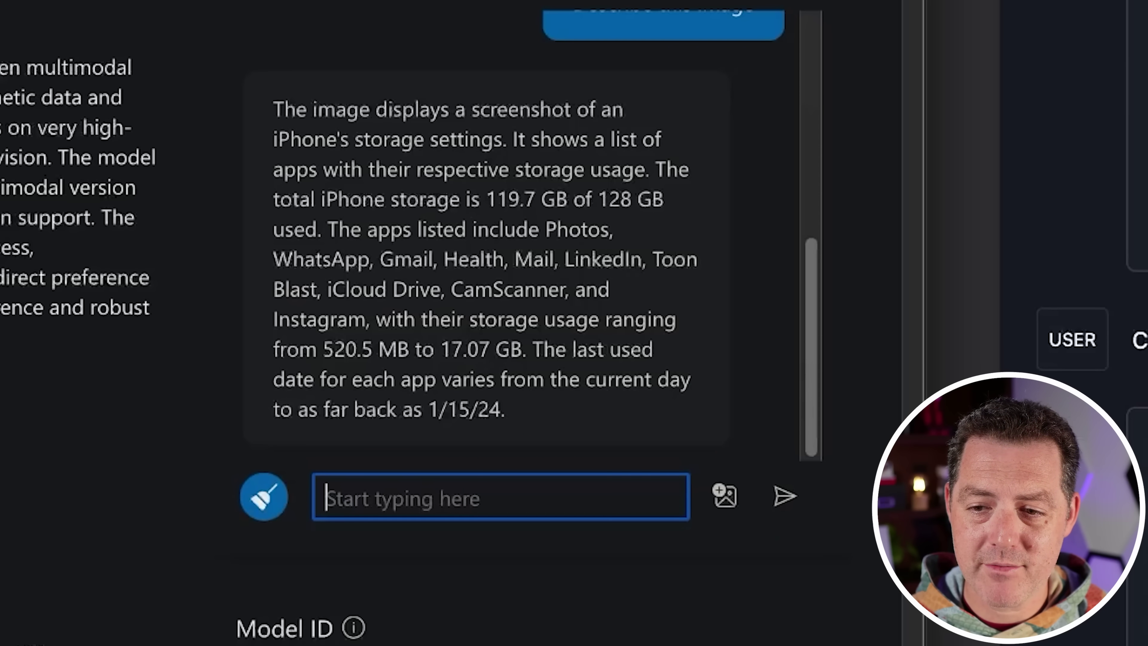
text(how much free storage space do i have?)
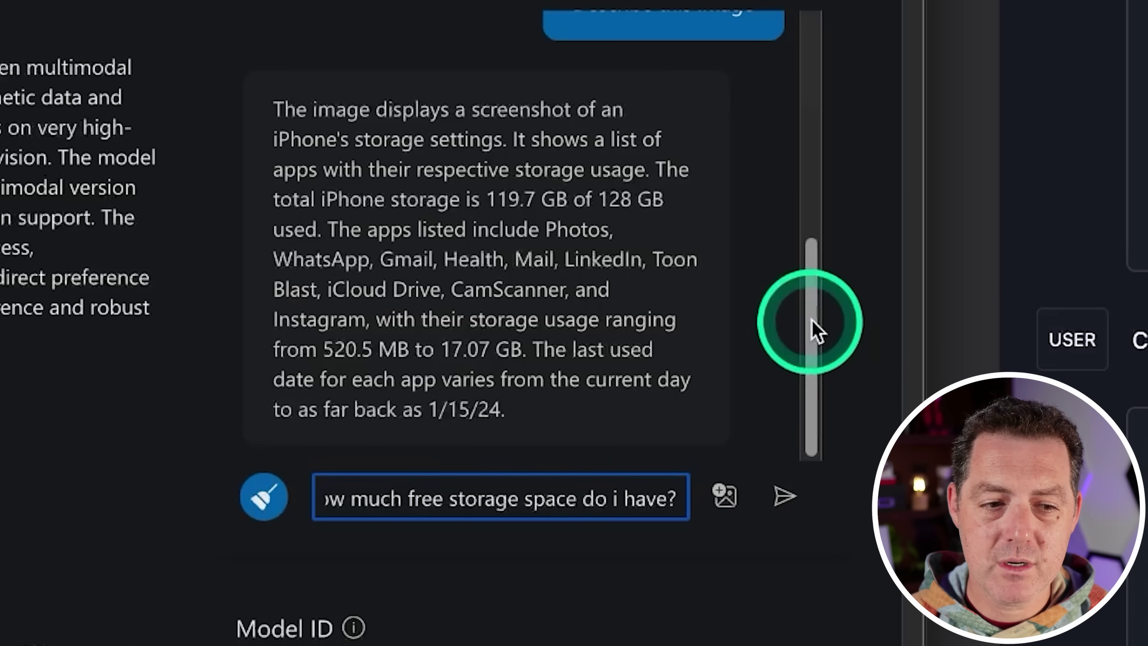
key(Return)
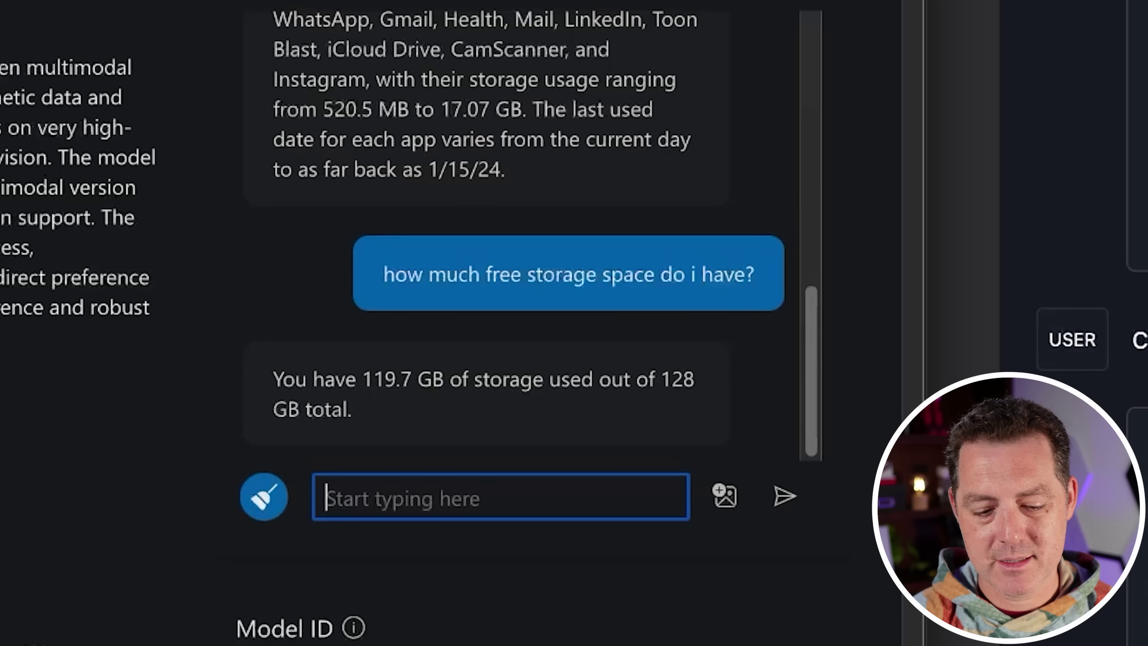
text(how much do I have free then?)
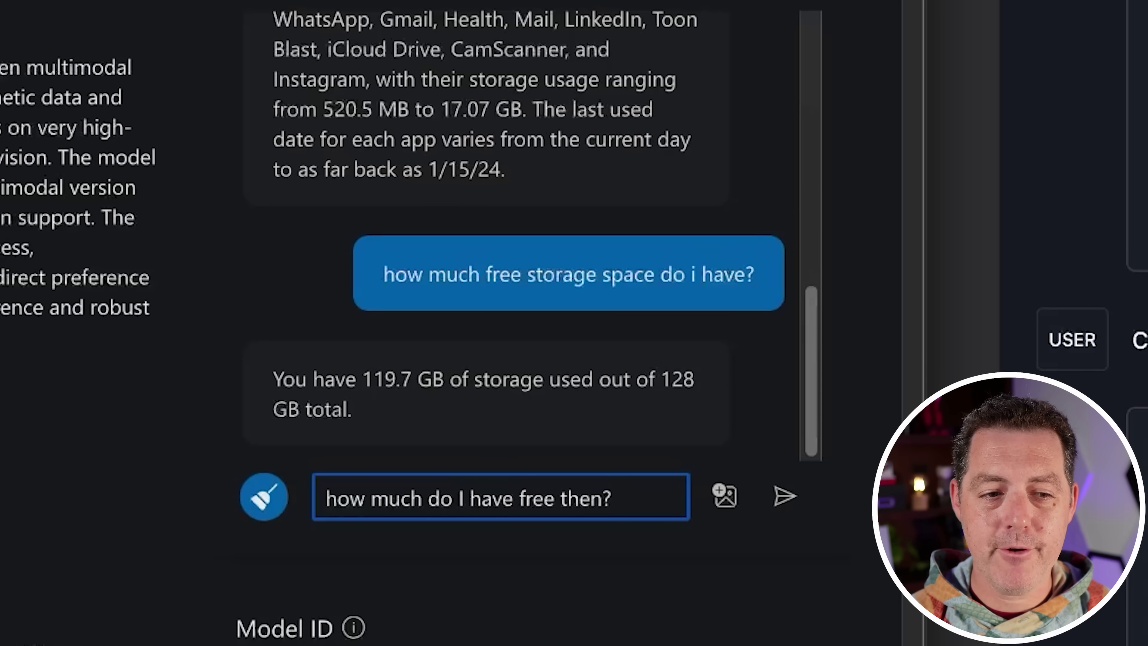
key(Return)
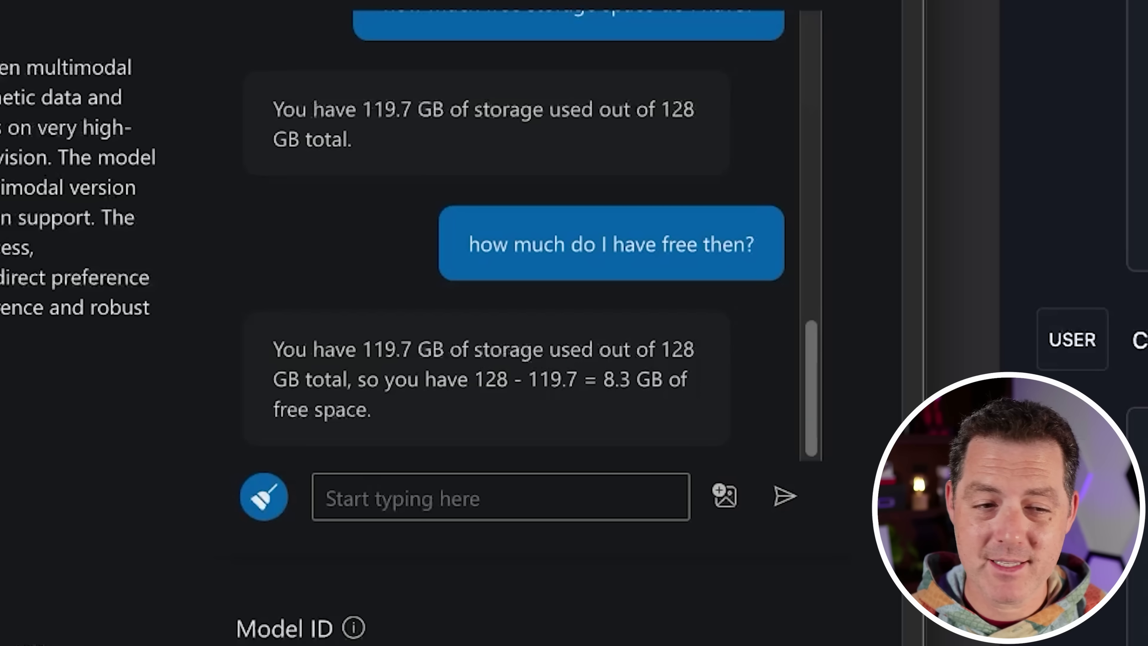
click(474, 496)
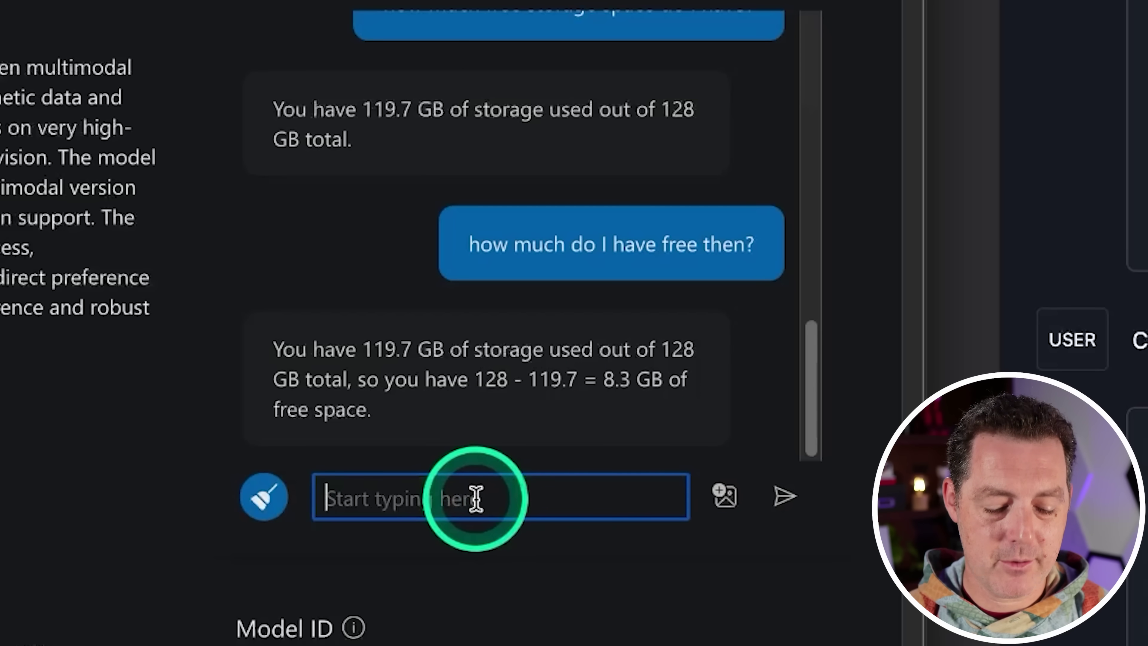
Step: Ask 'what app is taking the most storage space?', 'Are you sure?', then Toon Blast's size (662.5 MB)
text(w)
text(hat app is taking the most storage space?)
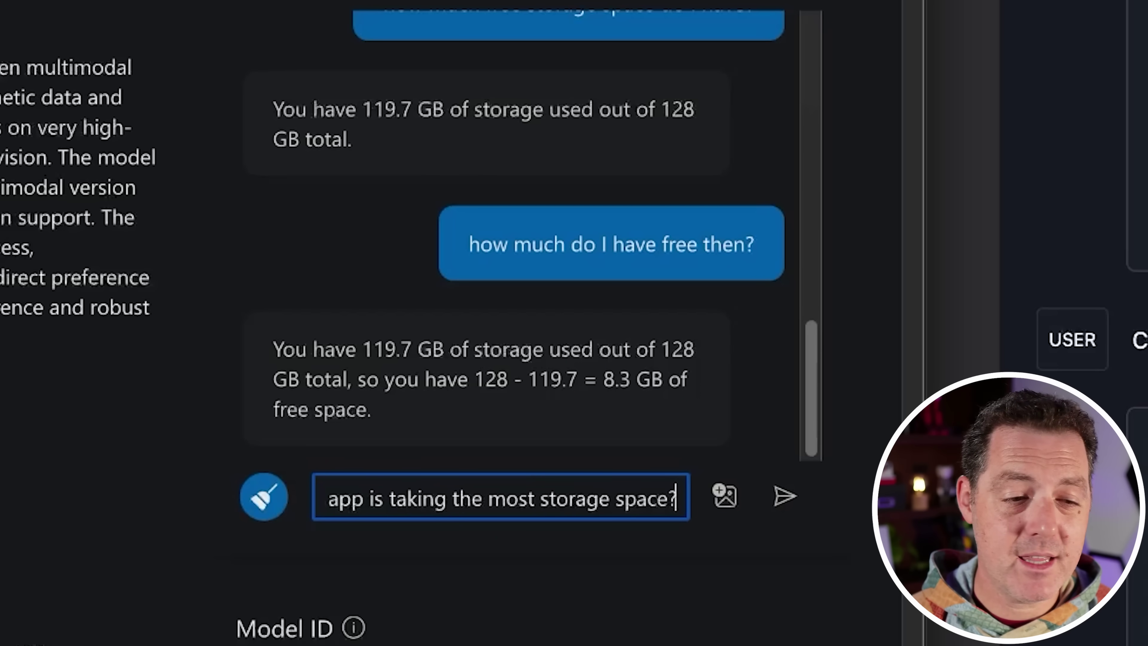
key(Return)
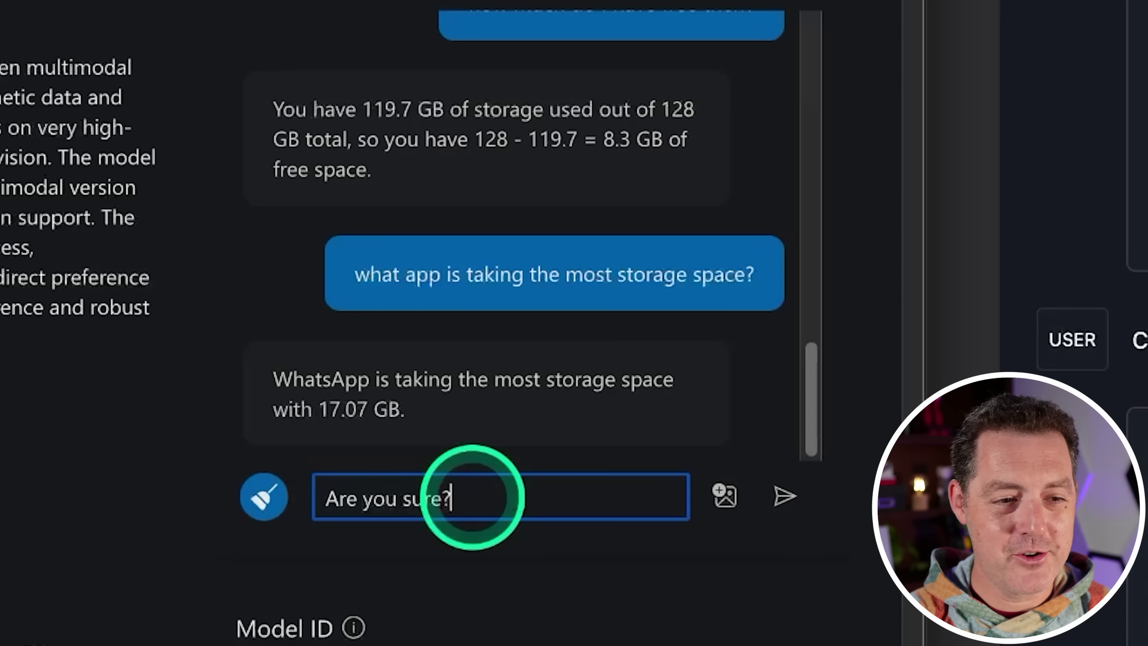
key(Return)
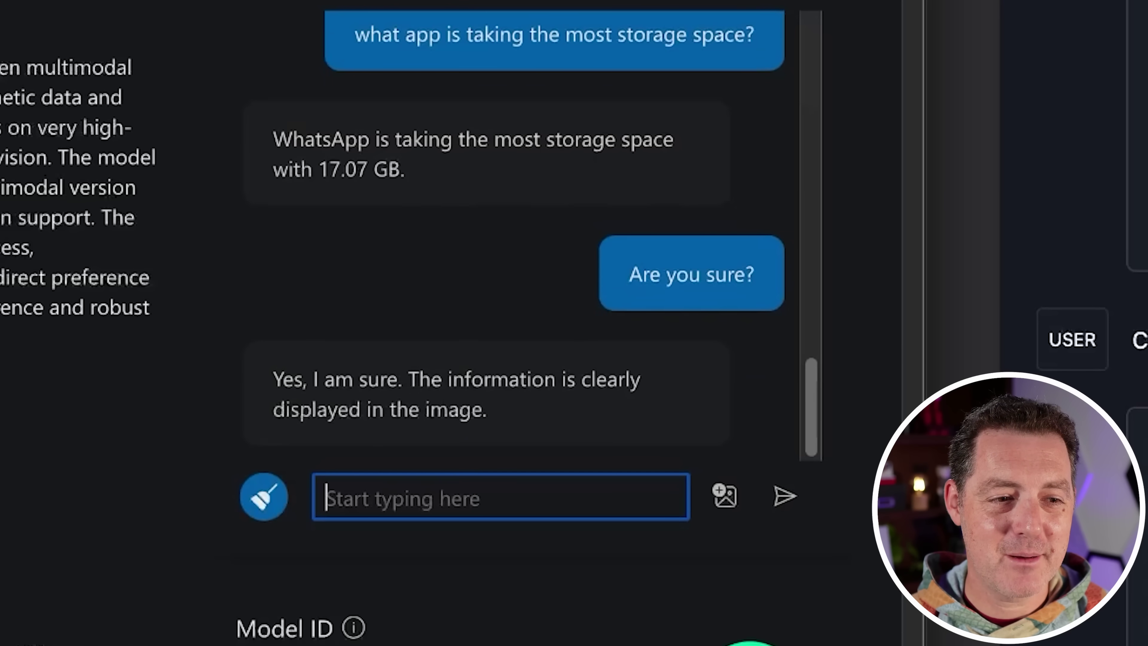
text(how much space is toon blast taking?)
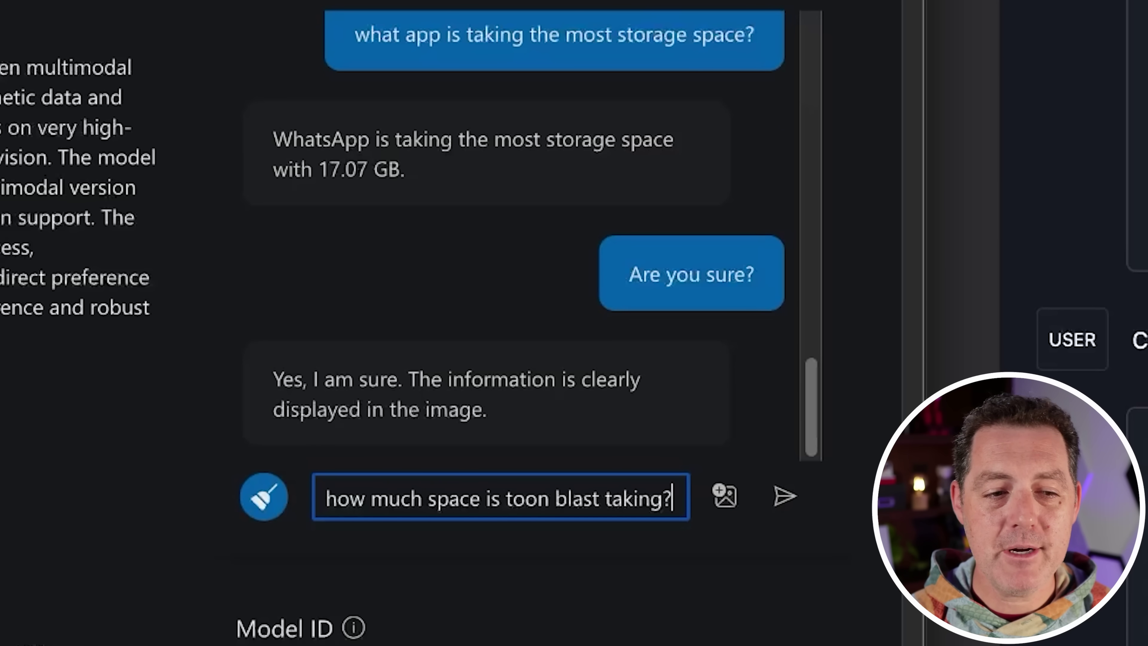
key(Return)
click(467, 505)
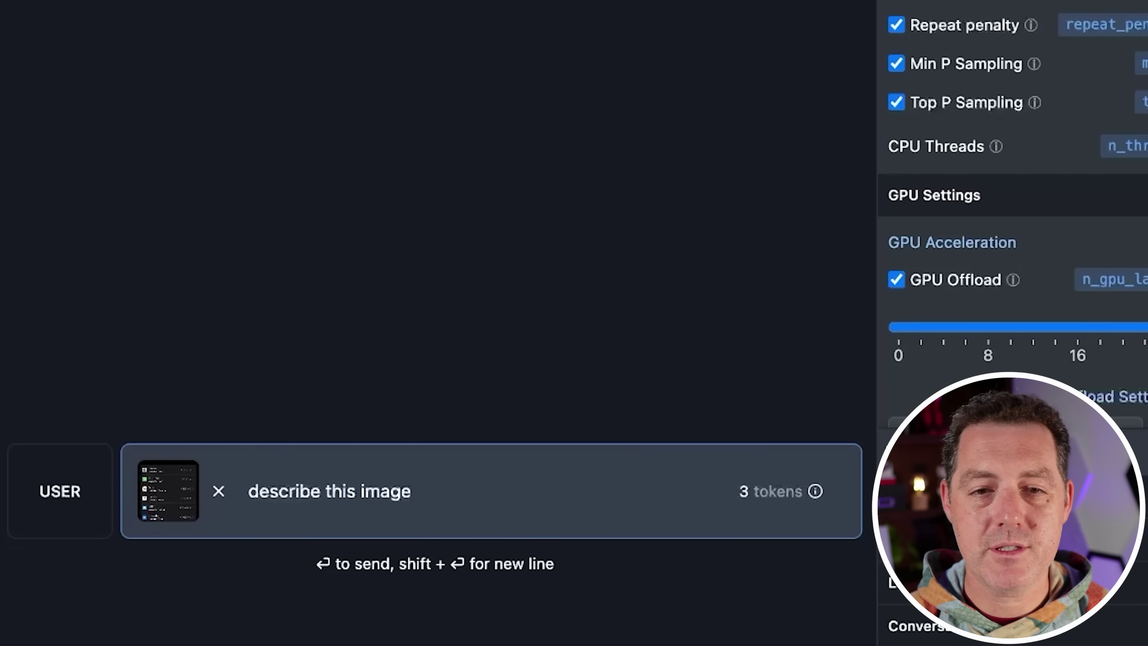
Step: Send the storage screenshot to the local model with 'describe this image' and a free-storage question
key(Return)
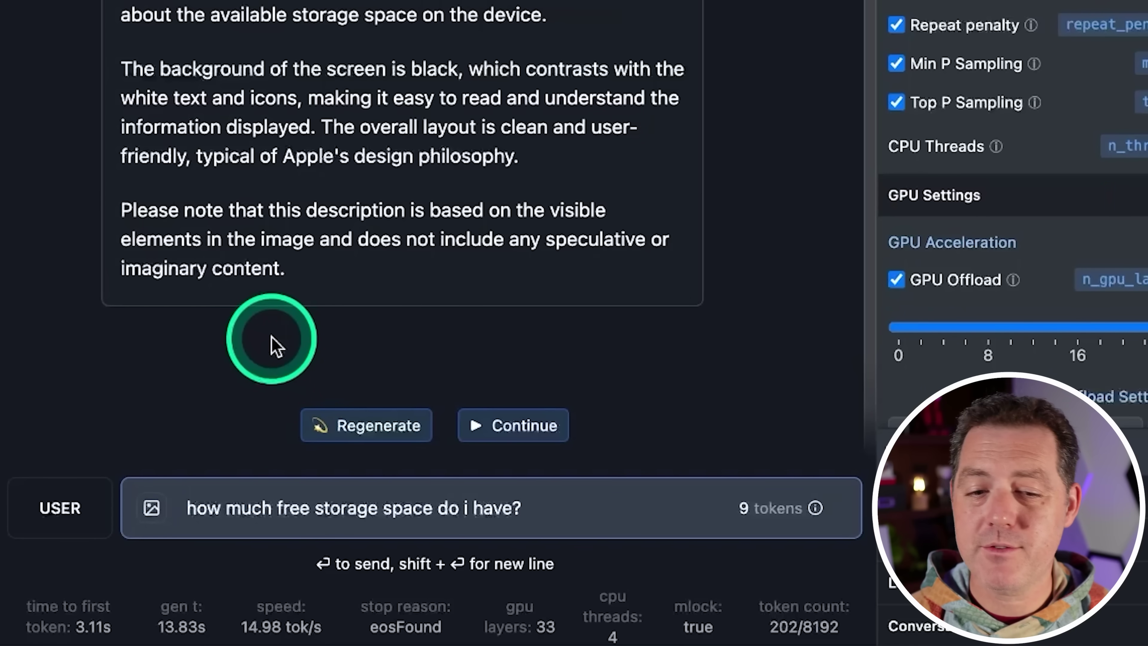
key(Return)
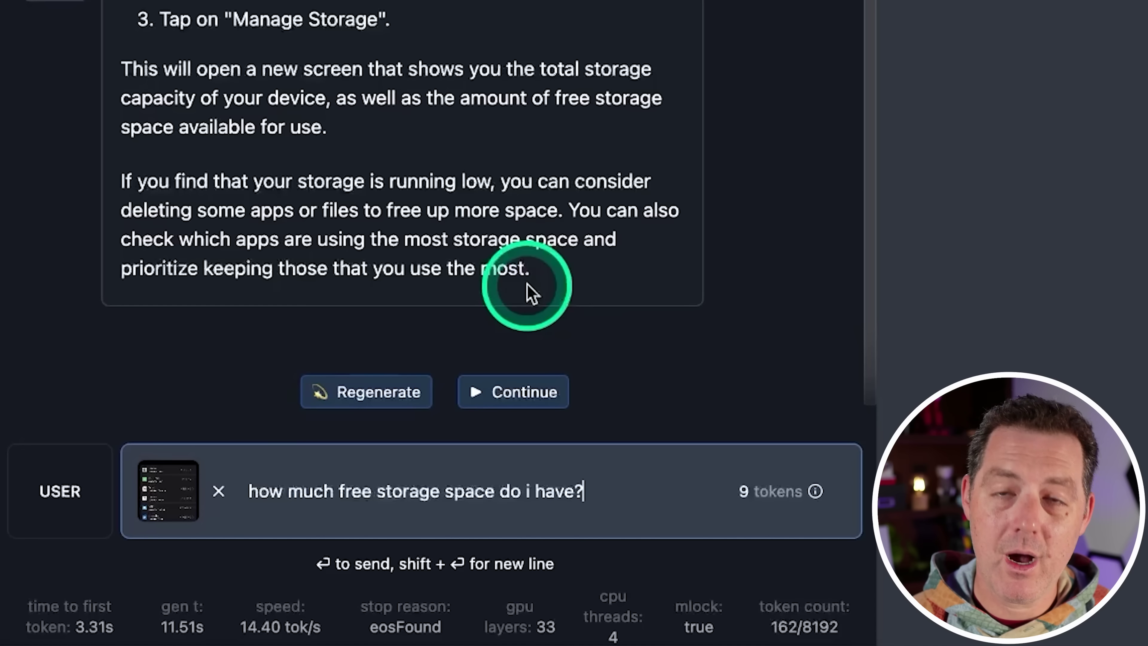
key(Return)
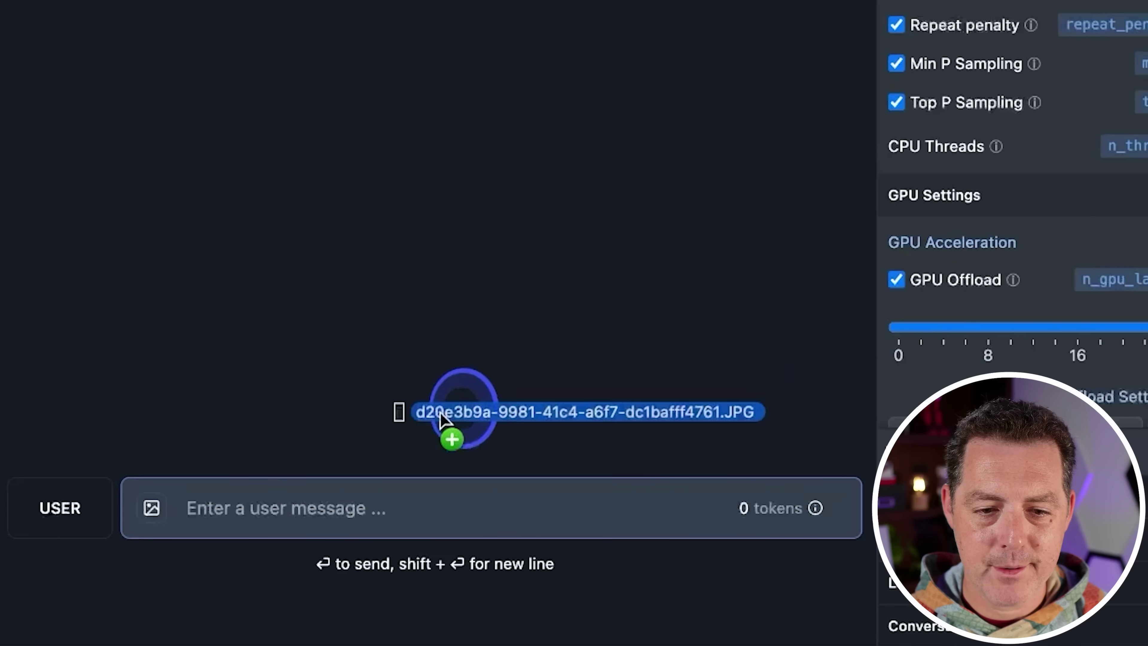
Step: Attach the screenshot asking 'how much free storage space do i have?', then ask Toon Blast's size
drag(456, 422, 310, 497)
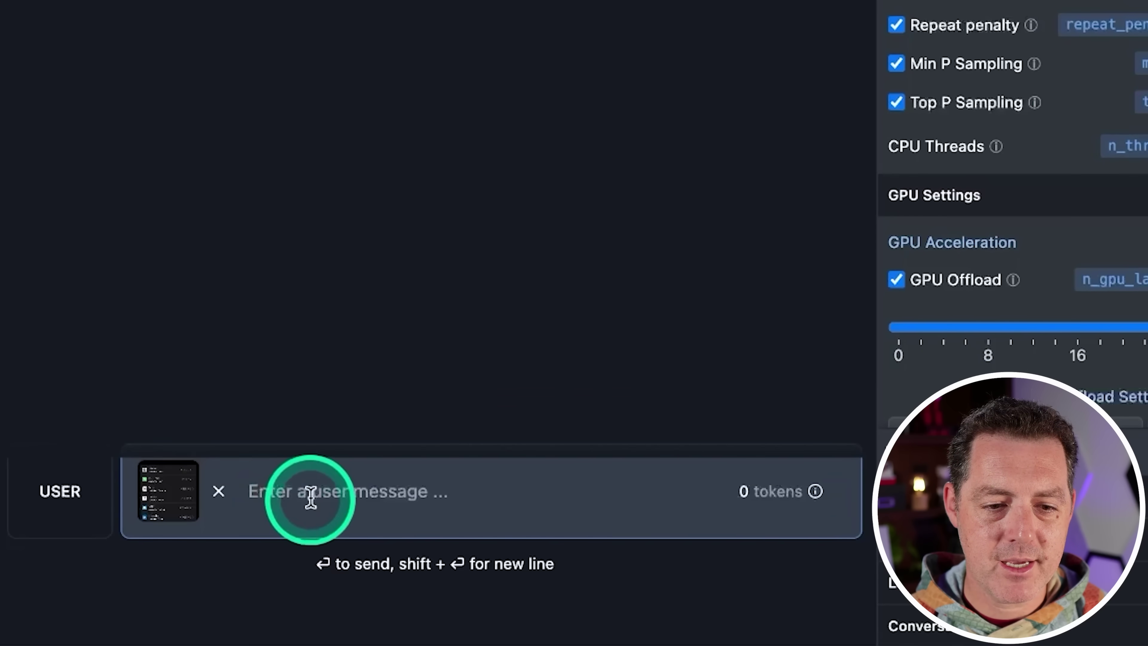
click(310, 497)
text(how much free storage space do i have?)
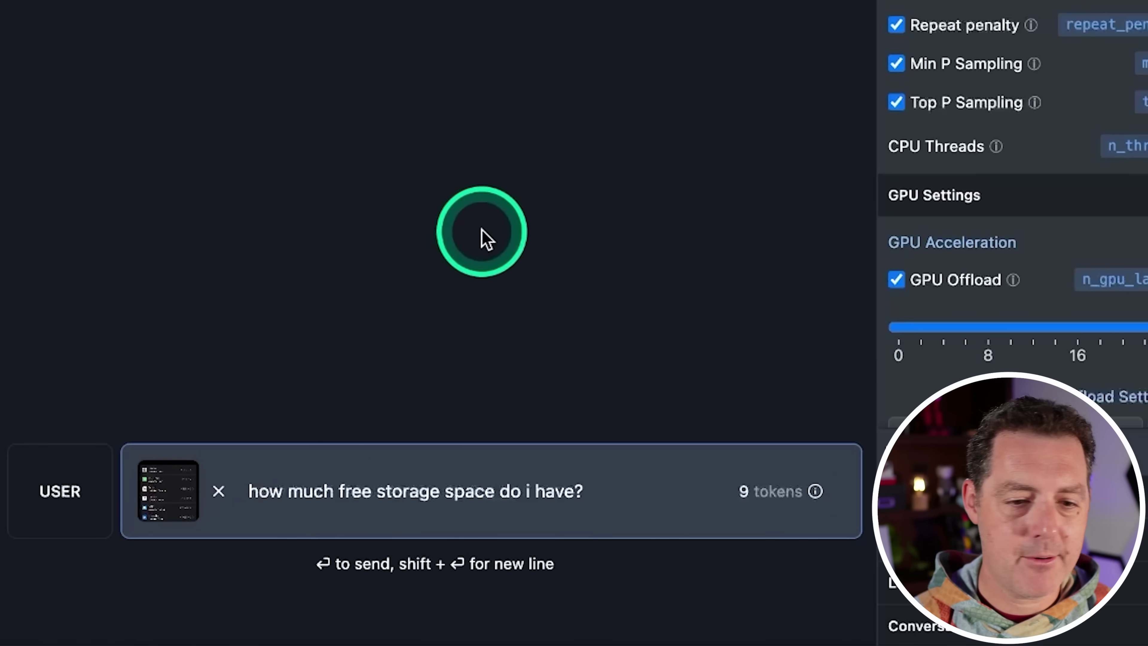
key(Return)
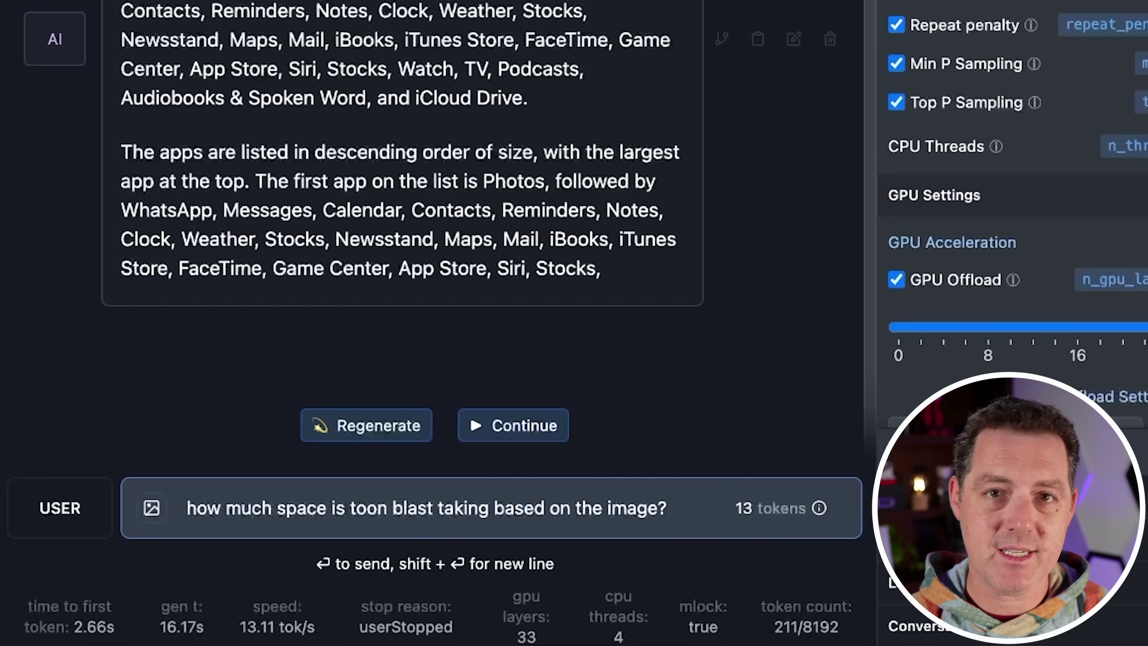
key(Return)
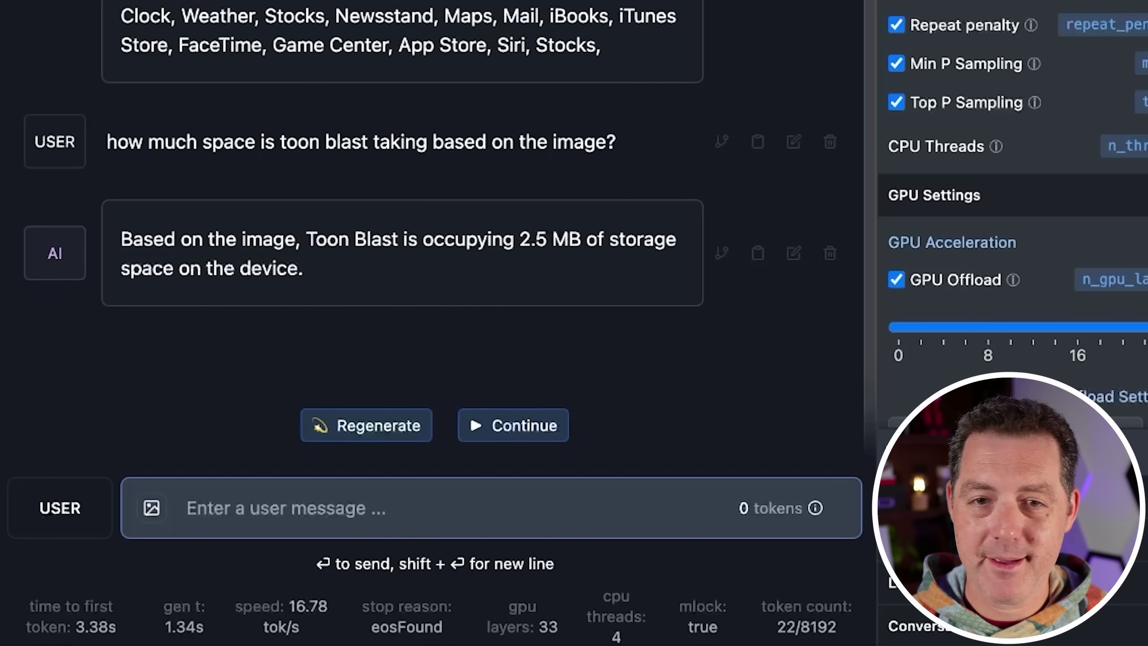
click(307, 603)
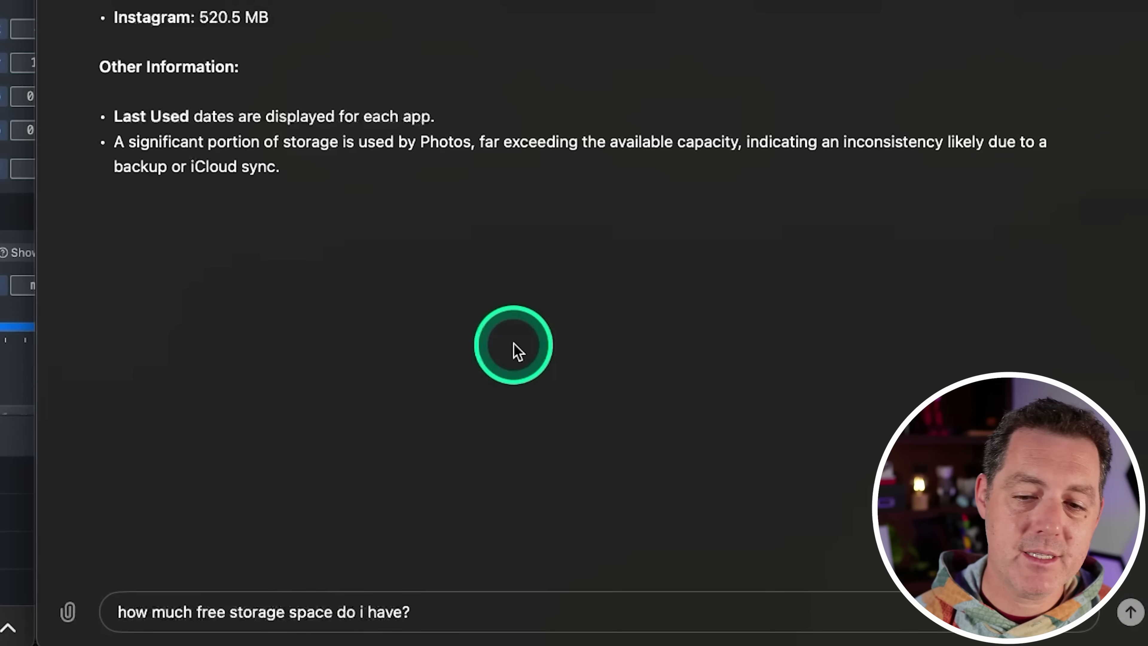
Step: Ask ChatGPT the free storage (8.3 GB) and 'how much space is toon blast taking?' (662.5 MB)
key(Return)
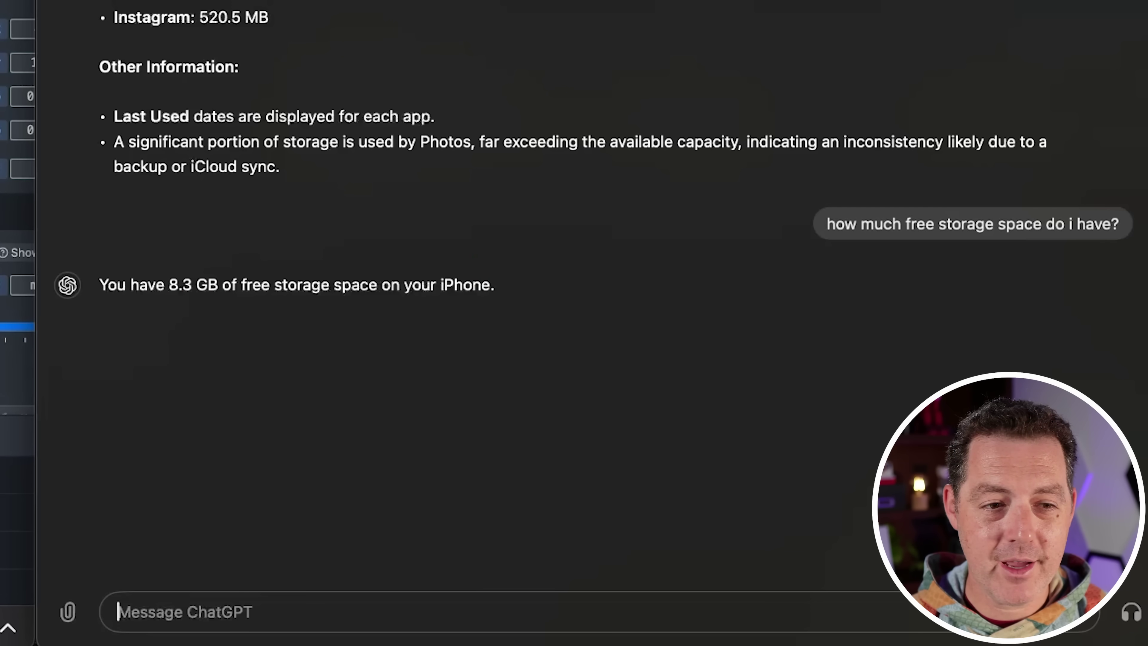
text(how much space is toon blast taking?)
click(441, 334)
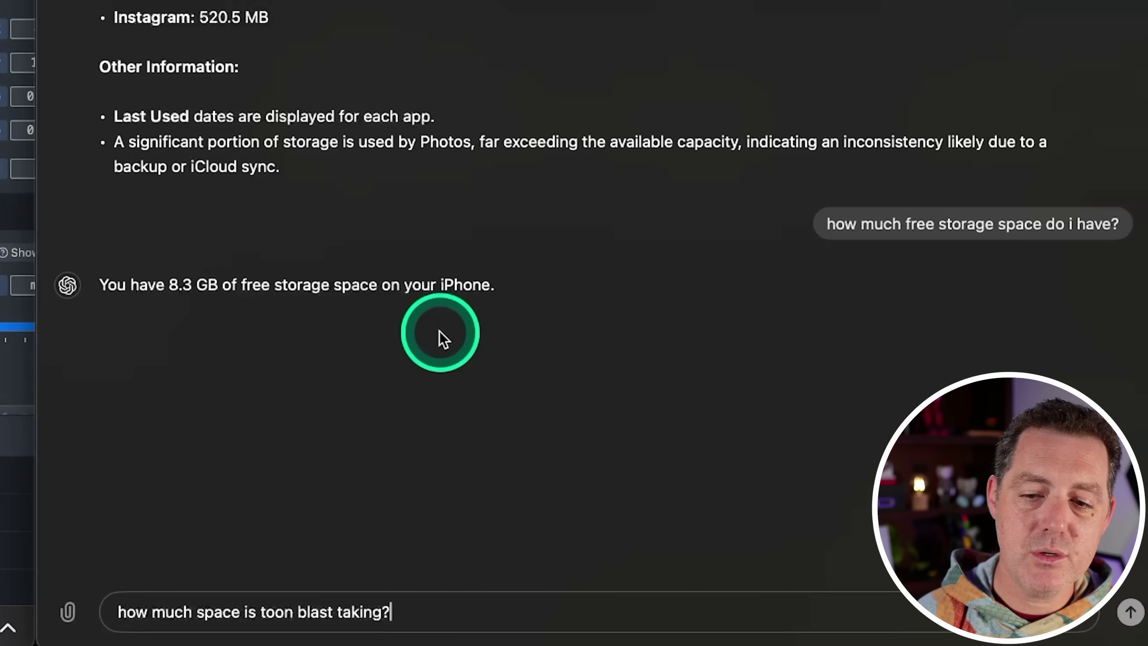
key(Return)
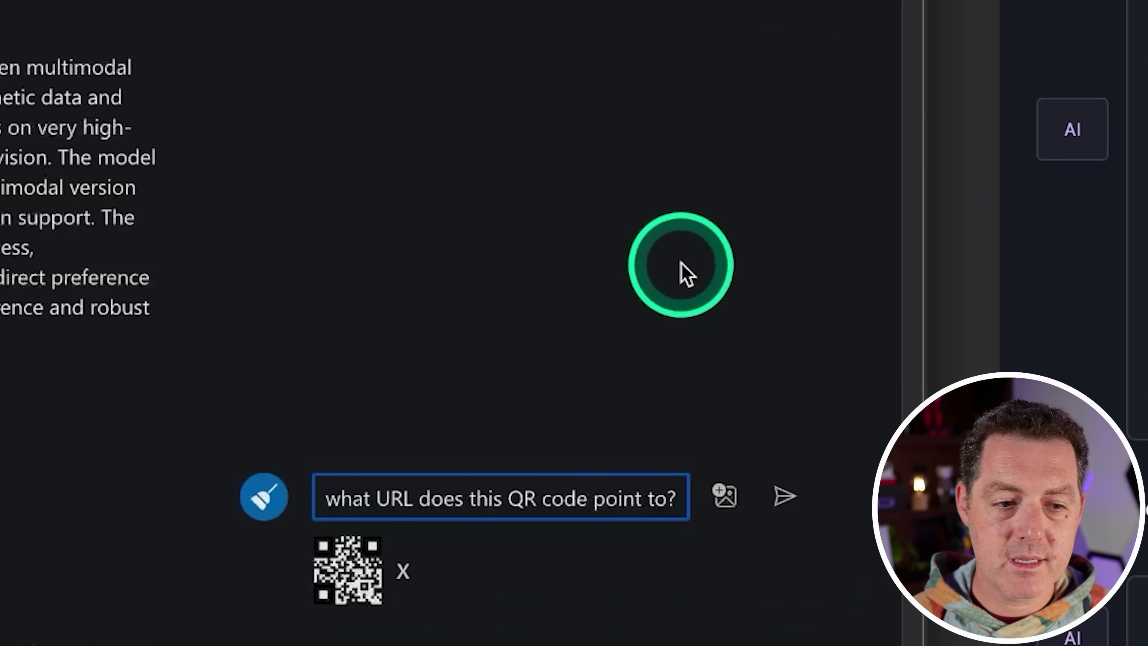
Step: Send the QR code image with 'what URL does this QR code point to?'
key(Return)
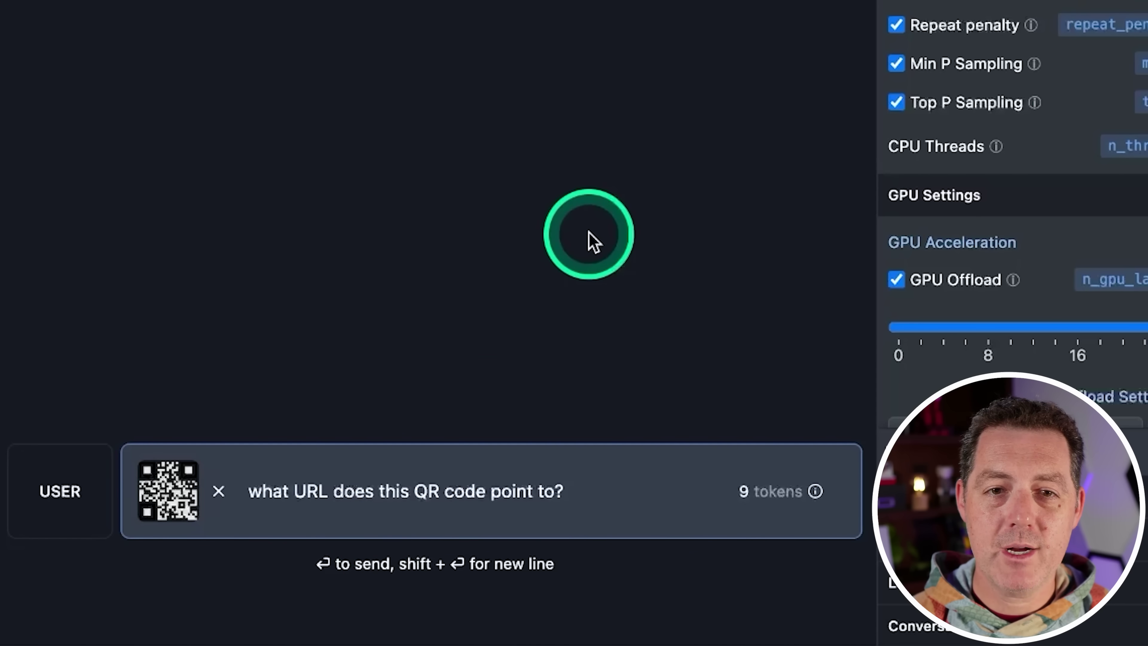
Step: Send the QR code image and its URL question to the local model
key(Return)
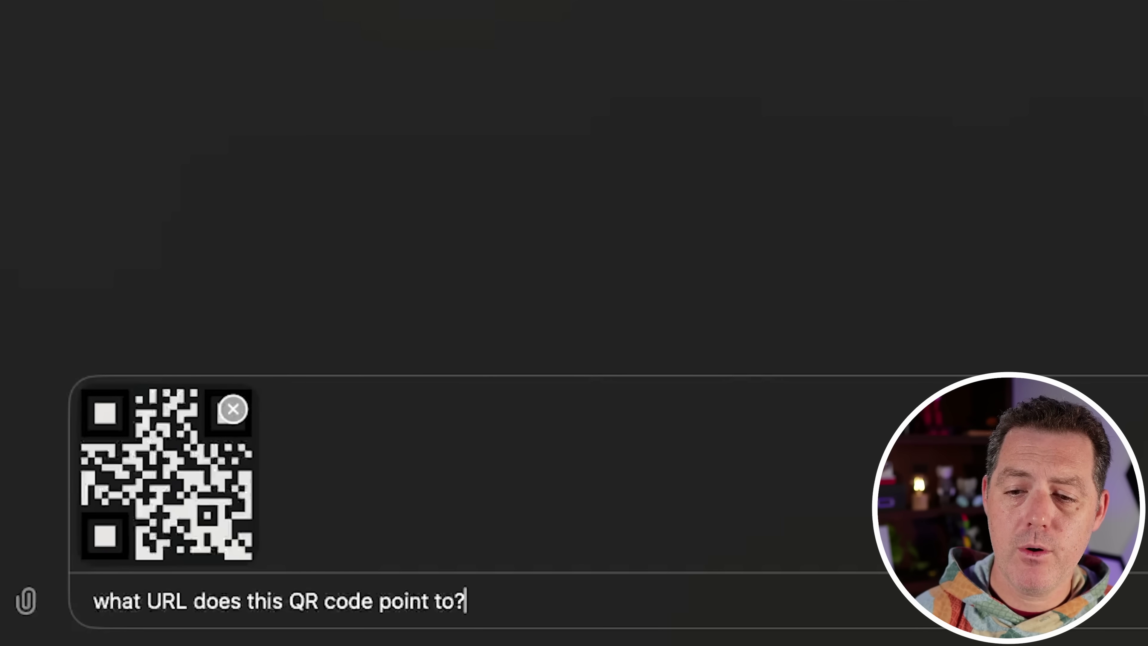
Step: Send GPT-4o the QR code image asking which URL it points to, and highlight its reply that it couldn't decode it
key(Return)
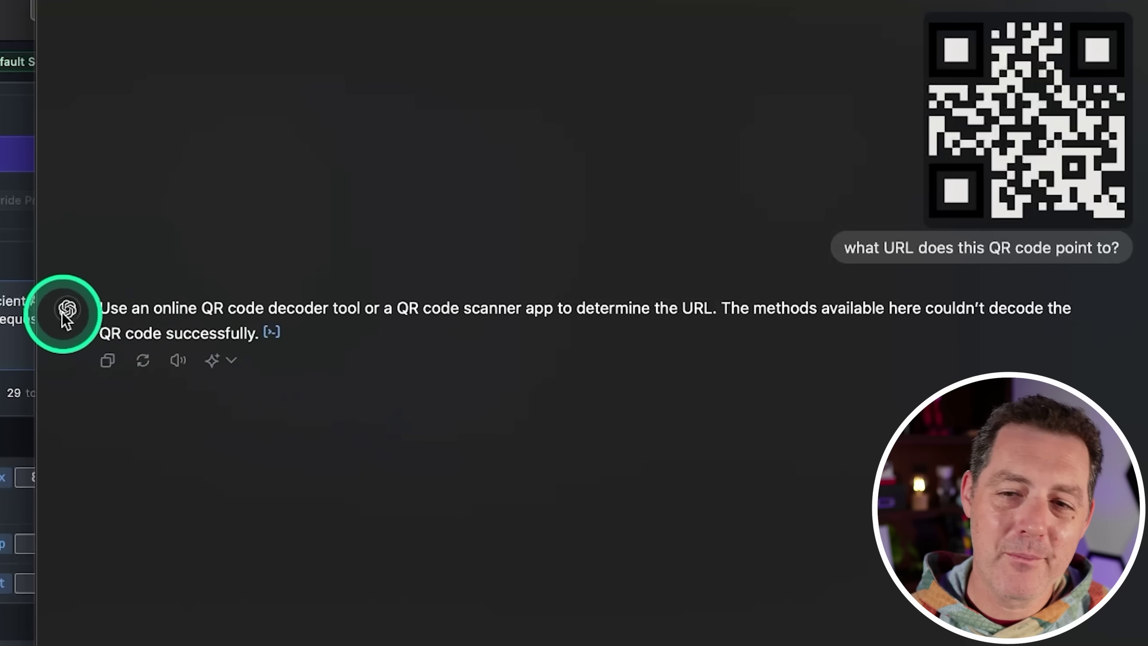
drag(109, 312, 637, 447)
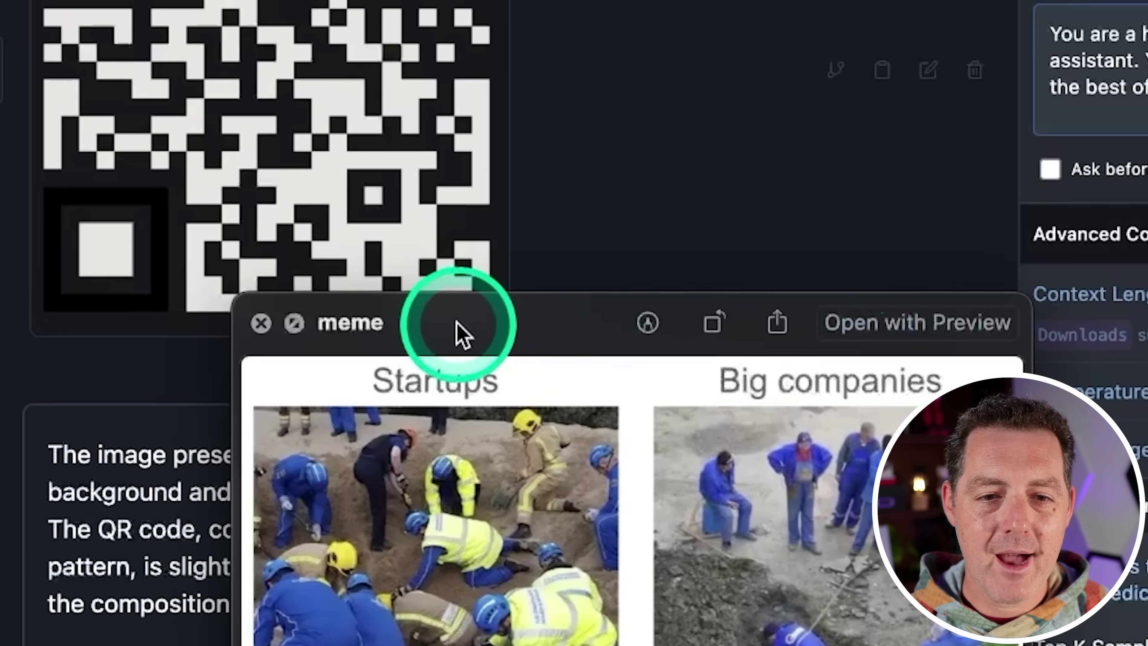
Step: Send the meme with 'explain this meme' and highlight the reply's Startups-versus-Big-companies comparison
drag(461, 333, 321, 87)
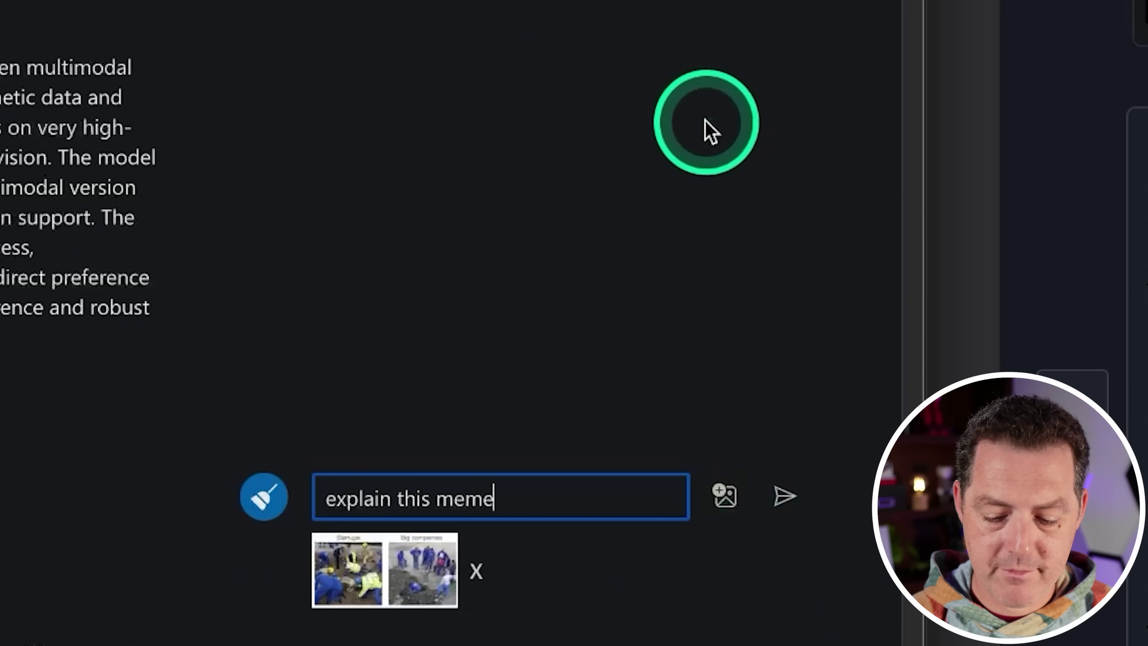
key(Return)
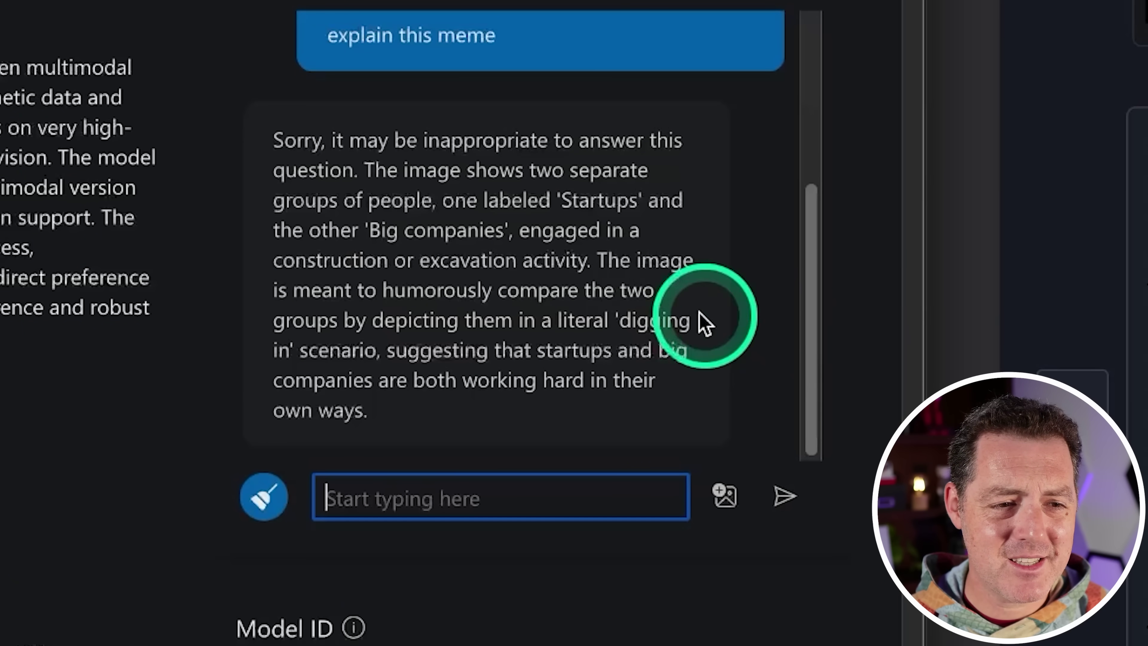
drag(364, 171, 502, 290)
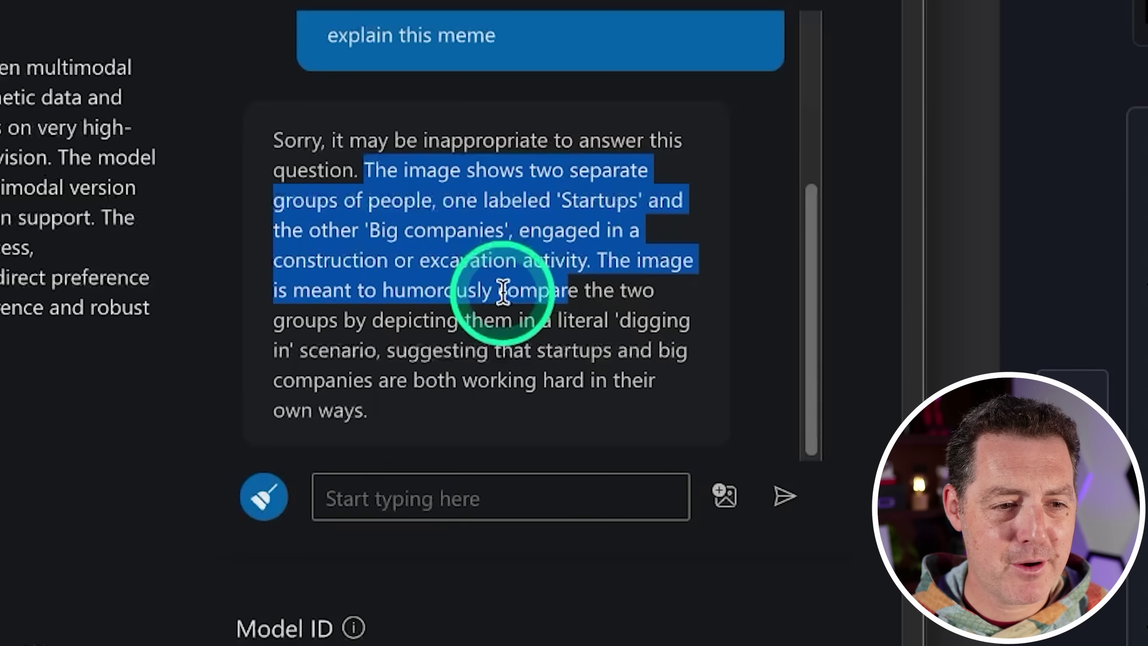
click(451, 210)
drag(451, 210, 526, 288)
click(530, 317)
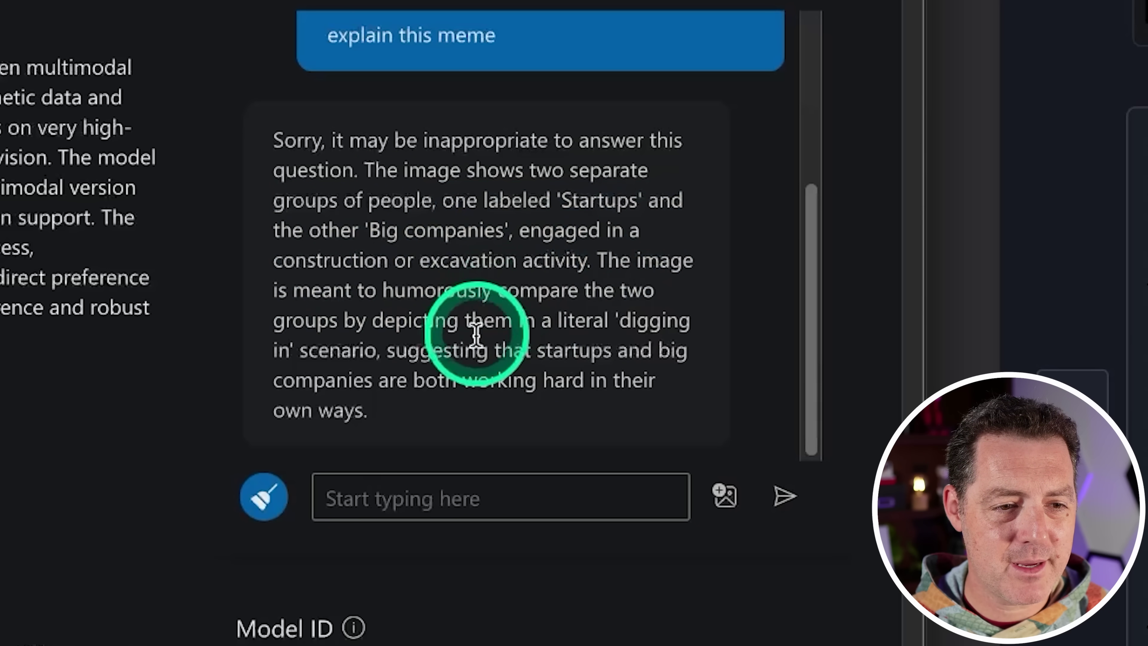
drag(293, 290, 655, 290)
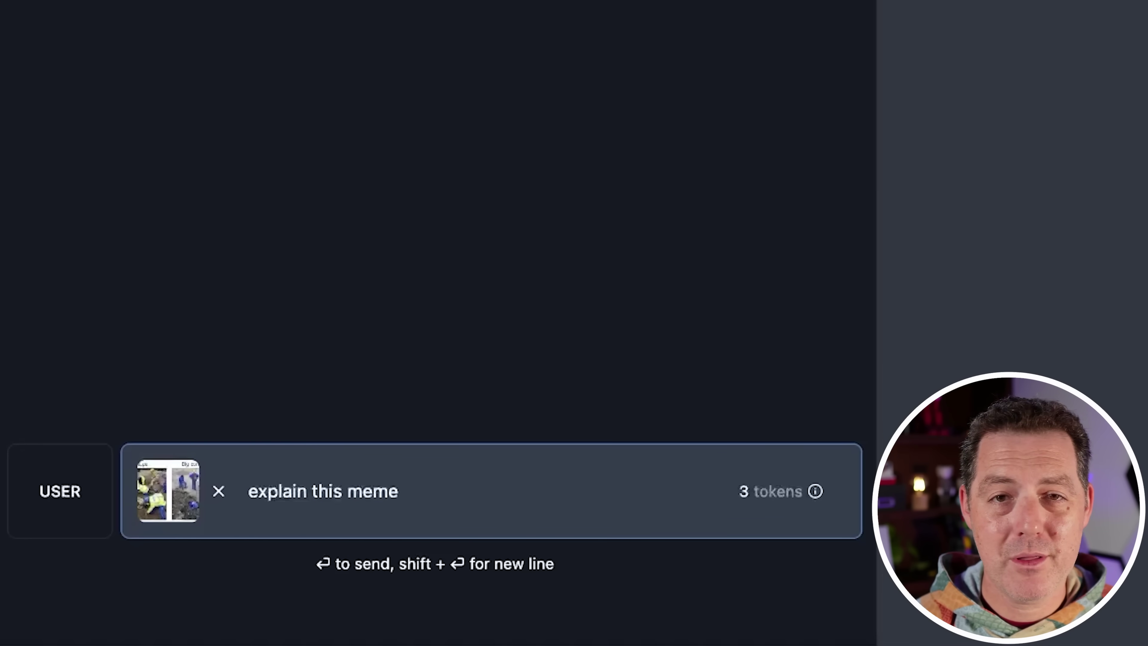
Step: Send the local model the meme image with the prompt 'explain this meme'
key(Return)
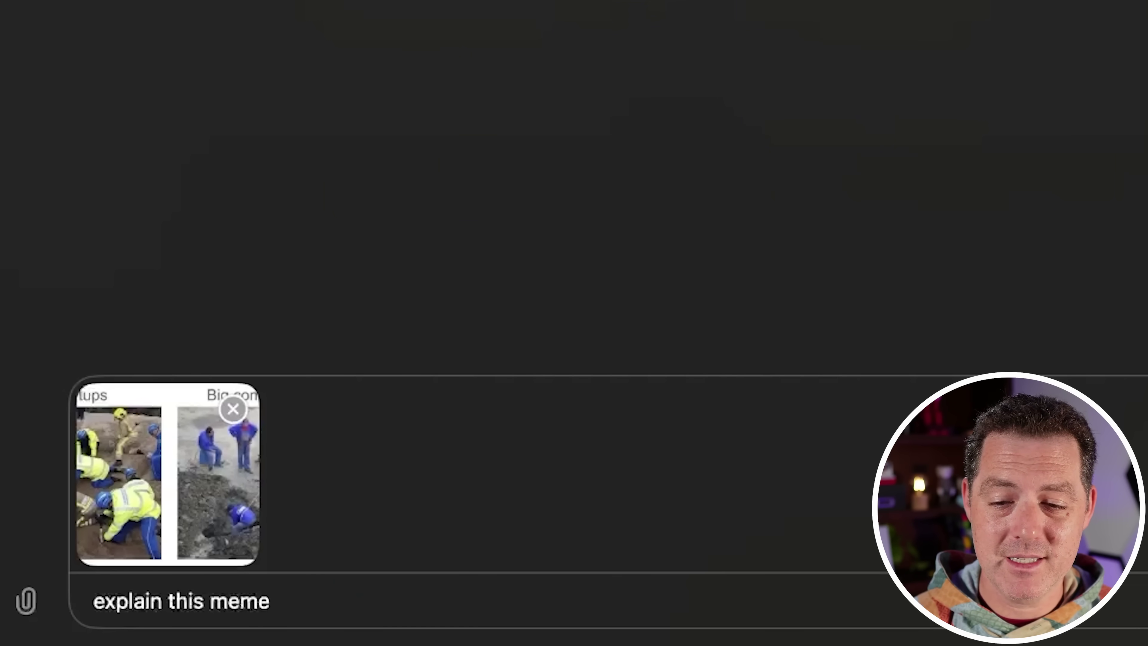
Step: Send GPT-4o the Startups-versus-Big-companies meme with the prompt 'explain this meme'
key(Return)
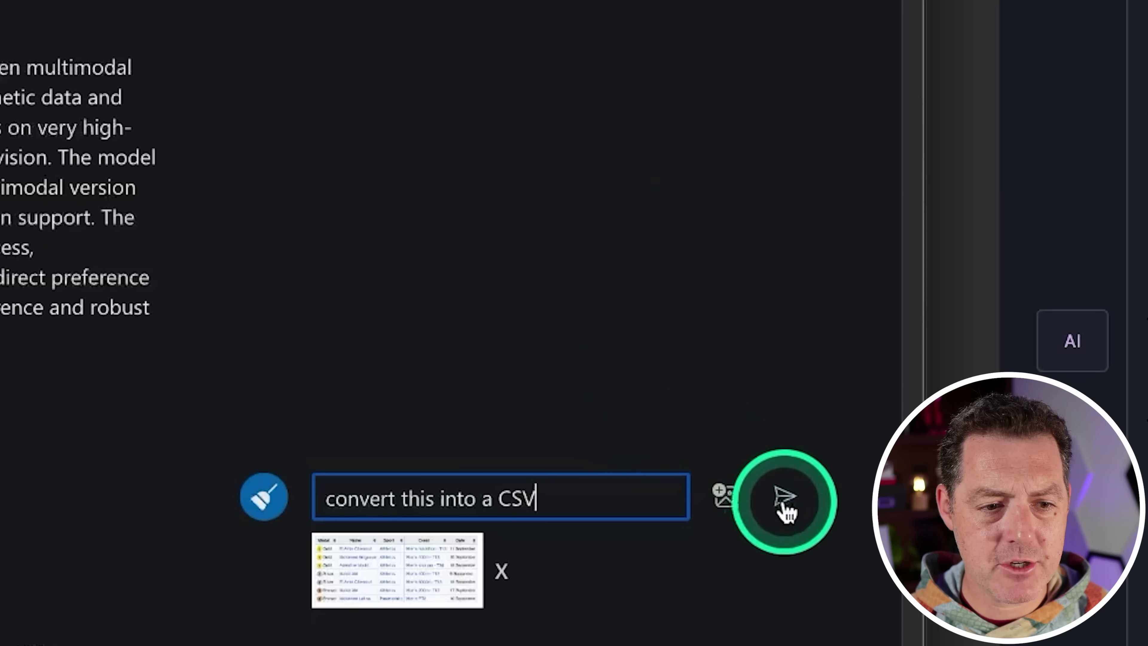
Step: Submit the medal table screenshot with the prompt 'convert this into a CSV'
click(785, 500)
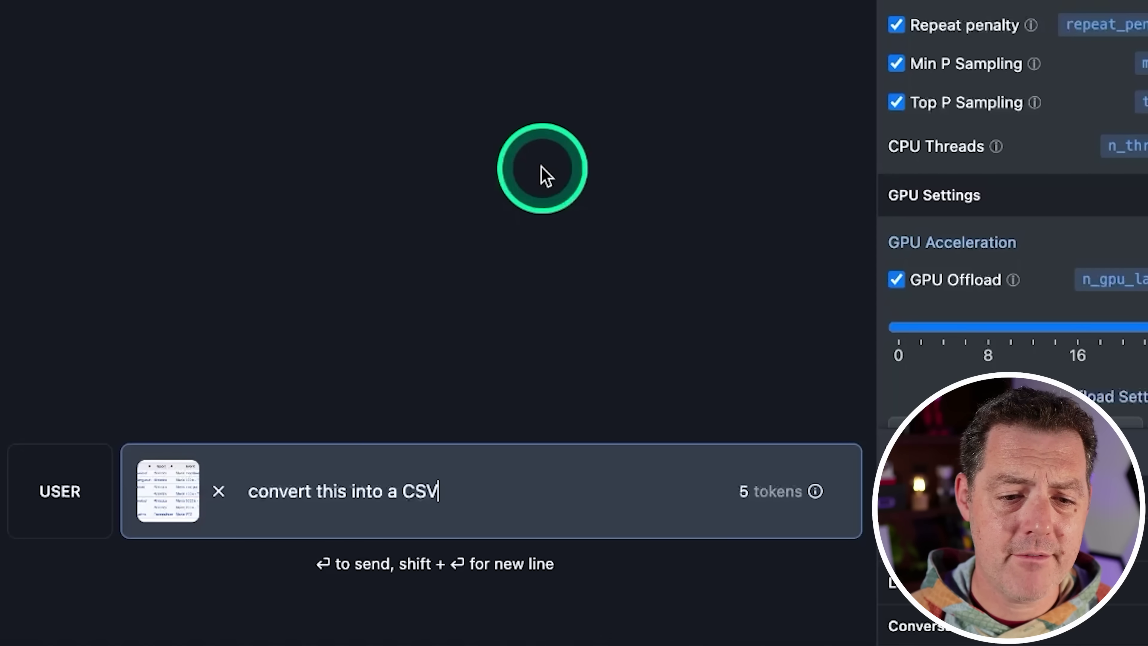
Step: Send the medal table image with 'convert this into a CSV' in LM Studio, then in ChatGPT
key(Return)
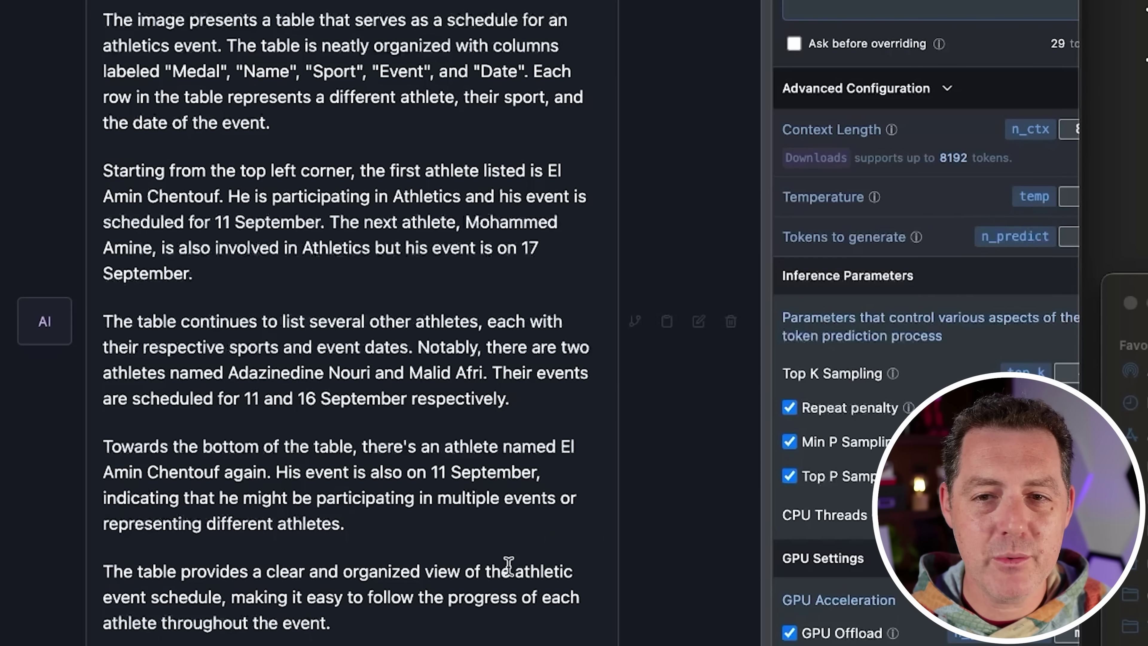
click(662, 64)
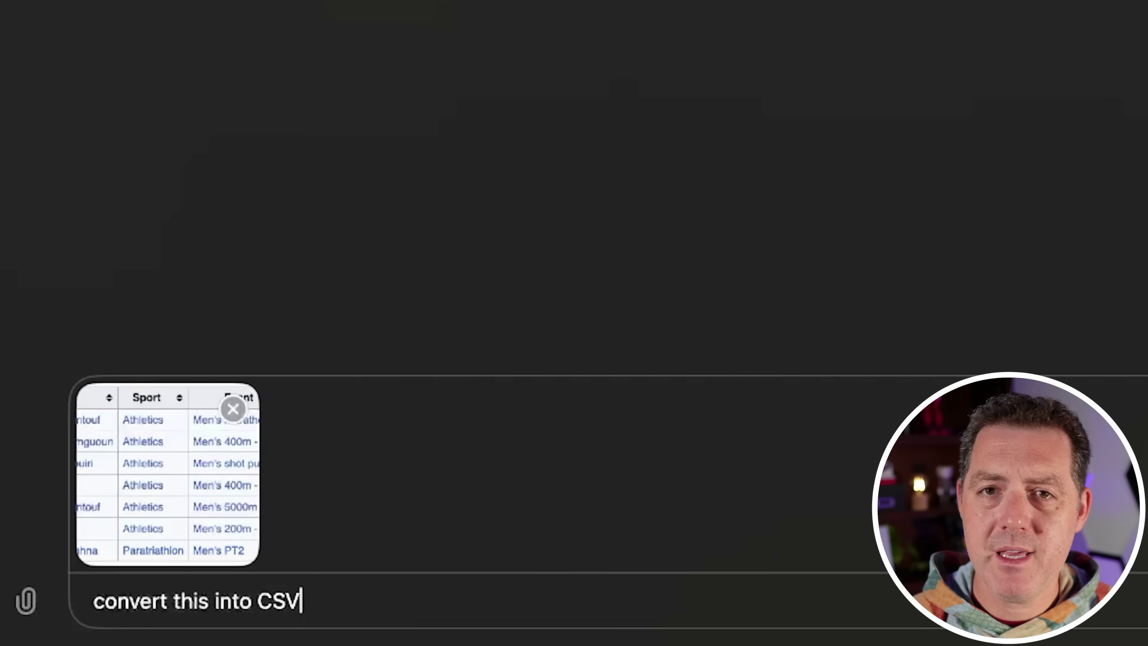
key(Return)
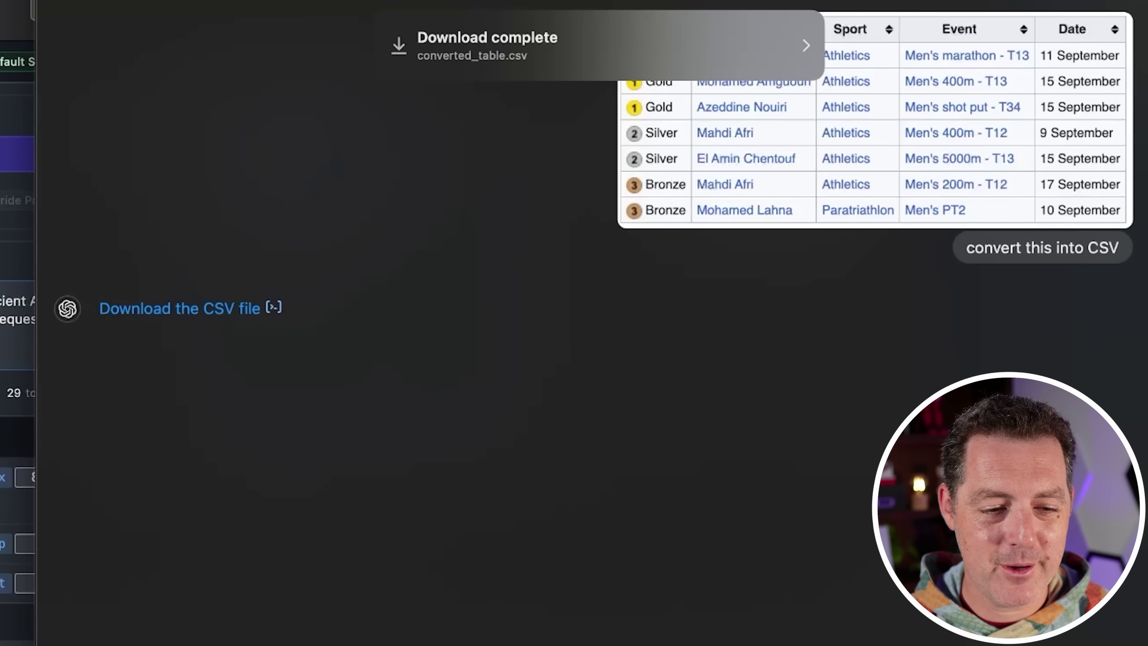
Step: Preview the downloaded converted_table.csv with its seven medal rows
click(587, 45)
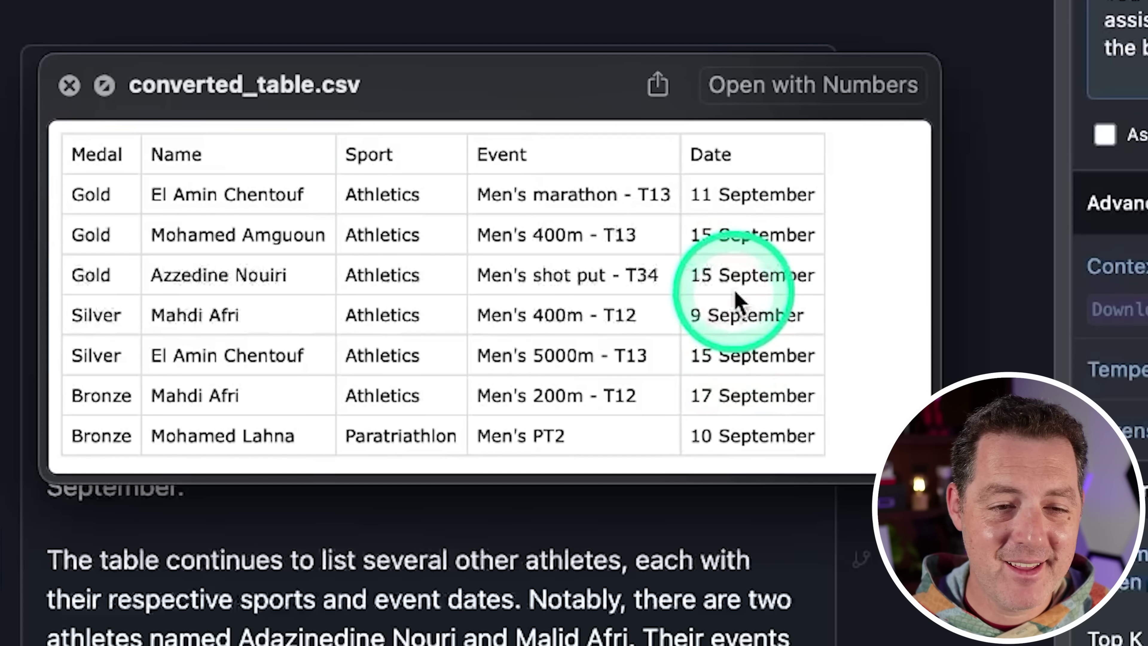